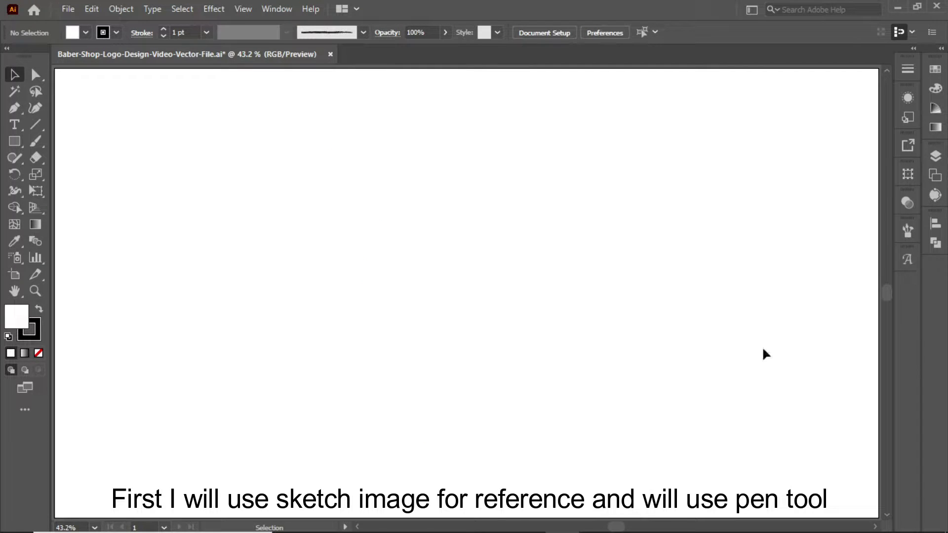
# - Paste the faint bearded-head sketch onto the middle of the artboard as a tracing reference
pyautogui.hotkey('ctrl', 'v')
# - Trace the spiky hair outline with the Pen tool over the top of the sketch
pyautogui.hotkey('ctrl', '2')
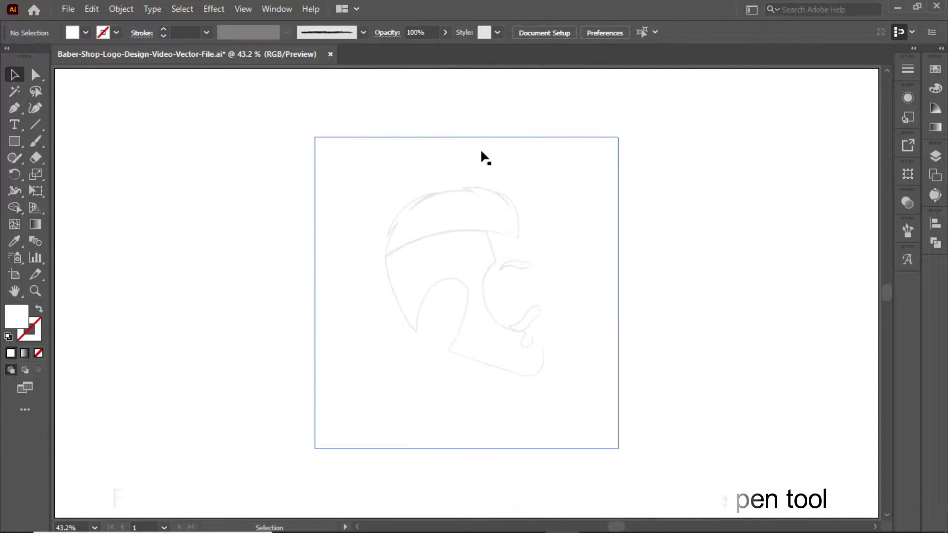
pyautogui.press('p')
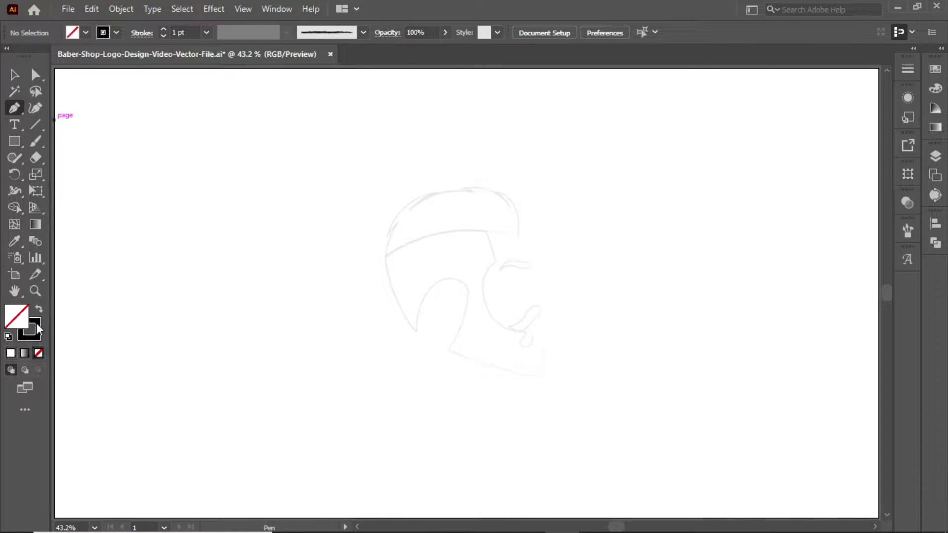
pyautogui.hotkey('ctrl', '=')
pyautogui.hotkey('ctrl', '=')
pyautogui.hotkey('ctrl', '=')
pyautogui.scroll(5, 421, 150)
pyautogui.click(618, 326)
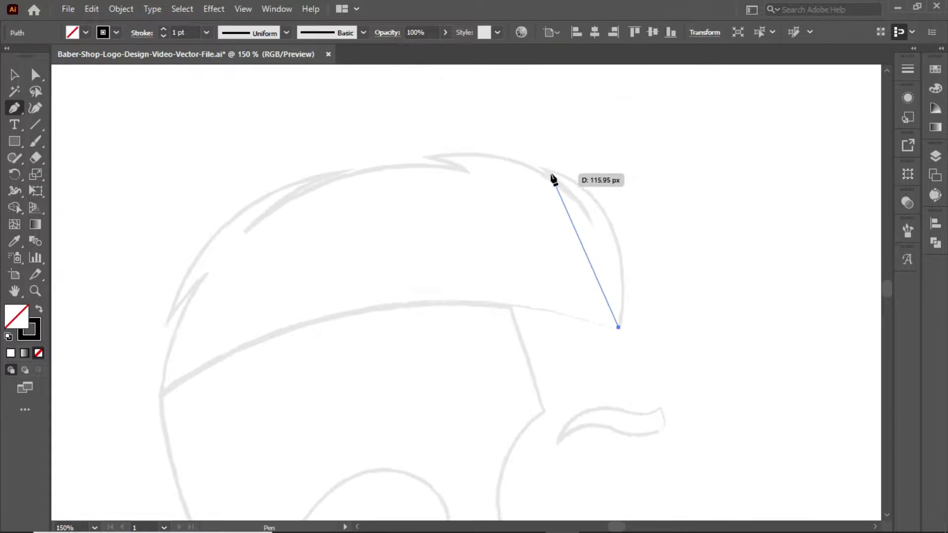
pyautogui.moveTo(437, 143); pyautogui.dragTo(434, 138)
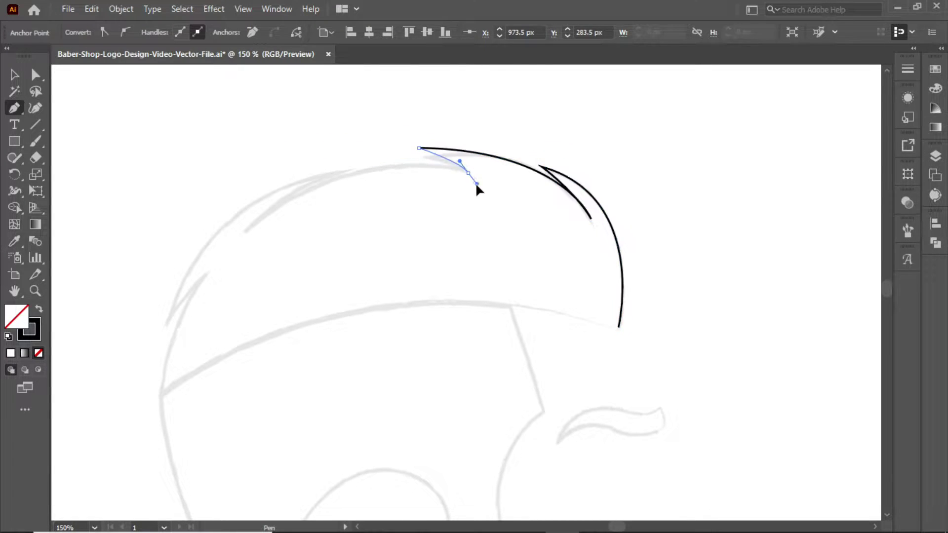
pyautogui.moveTo(257, 218)
pyautogui.mouseDown()
pyautogui.moveTo(155, 307)
pyautogui.moveTo(117, 450)
pyautogui.mouseUp()
pyautogui.click(334, 169)
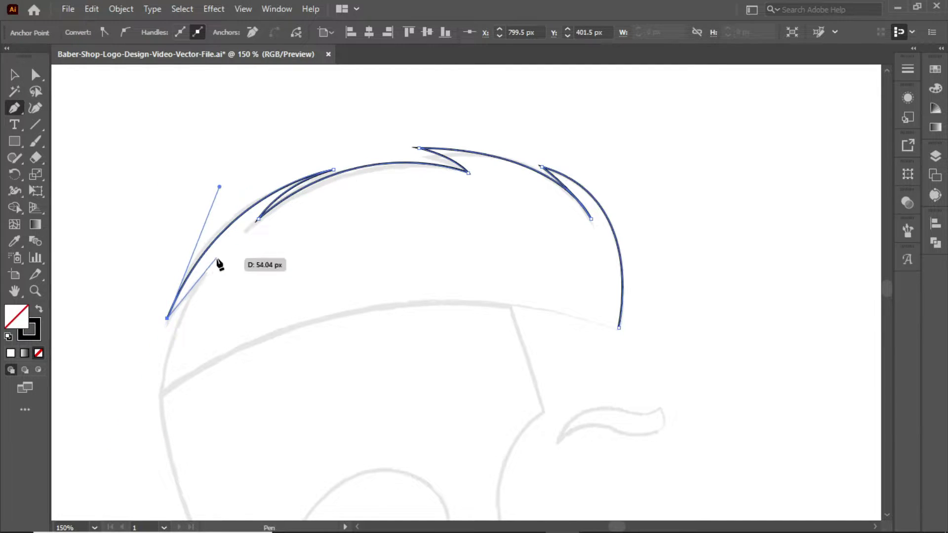
pyautogui.moveTo(218, 258); pyautogui.dragTo(230, 261)
pyautogui.scroll(-3, 230, 261)
pyautogui.moveTo(149, 311); pyautogui.dragTo(539, 240)
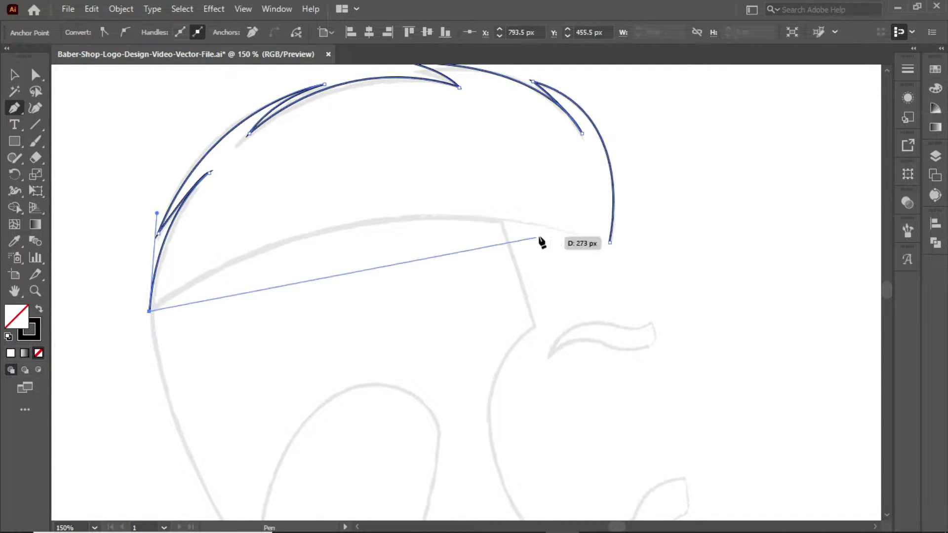
pyautogui.moveTo(610, 241); pyautogui.dragTo(841, 317)
# - Reshape the hair spike curves with Direct Selection, then deselect the outline
pyautogui.press('a')
pyautogui.click(355, 161)
pyautogui.scroll(2, 402, 146)
pyautogui.click(427, 155)
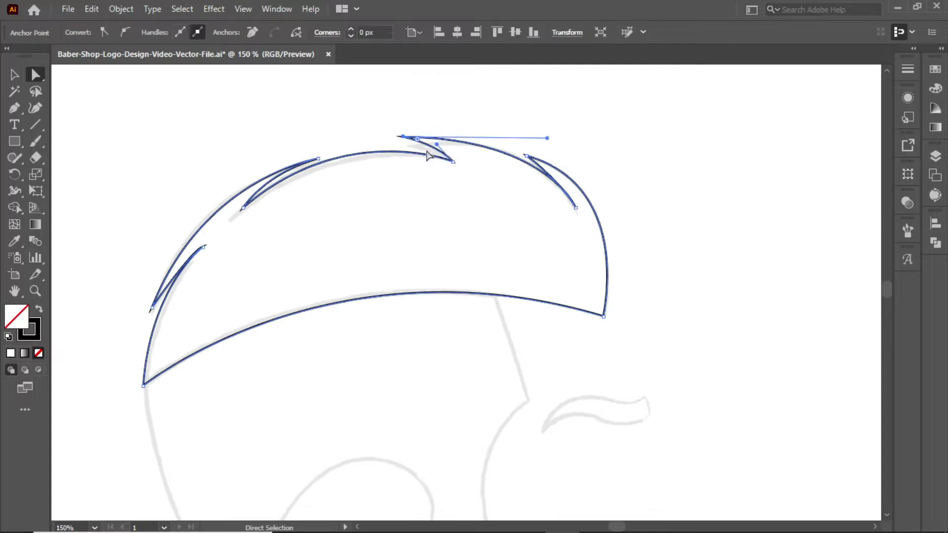
pyautogui.moveTo(346, 120); pyautogui.dragTo(347, 130)
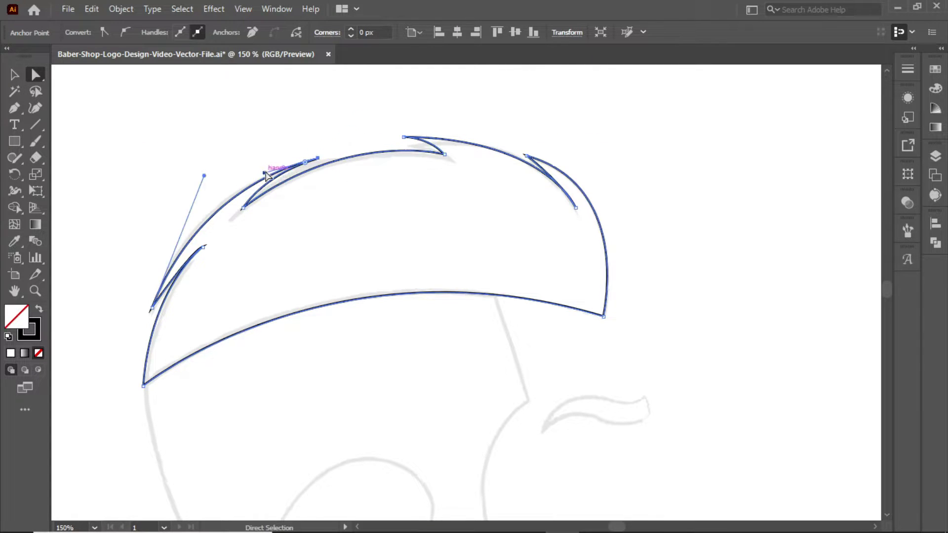
pyautogui.click(209, 250)
pyautogui.click(516, 244)
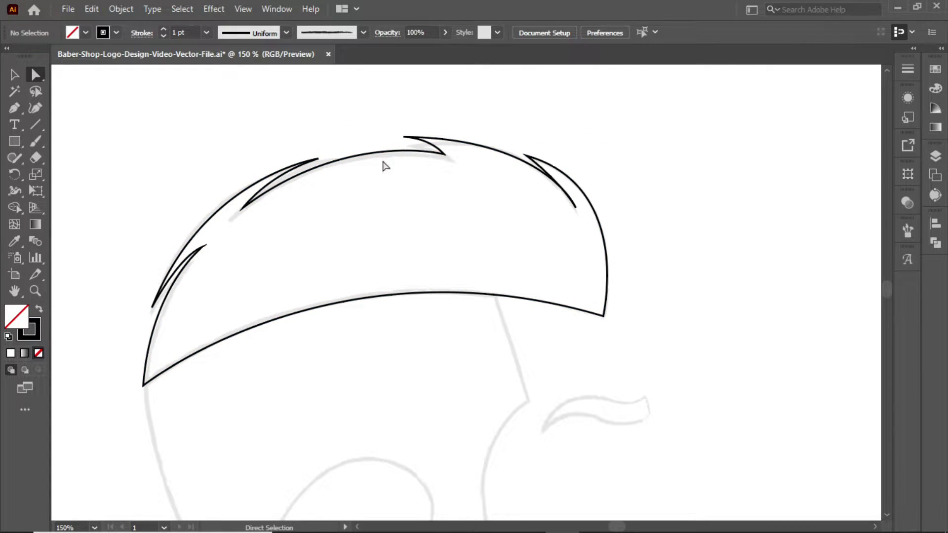
# - Trace the face and beard outline from the hair's corner, around the ear and chin, back to the hair
pyautogui.scroll(-1, 497, 245)
pyautogui.scroll(-6, 346, 207)
pyautogui.press('p')
pyautogui.click(131, 158)
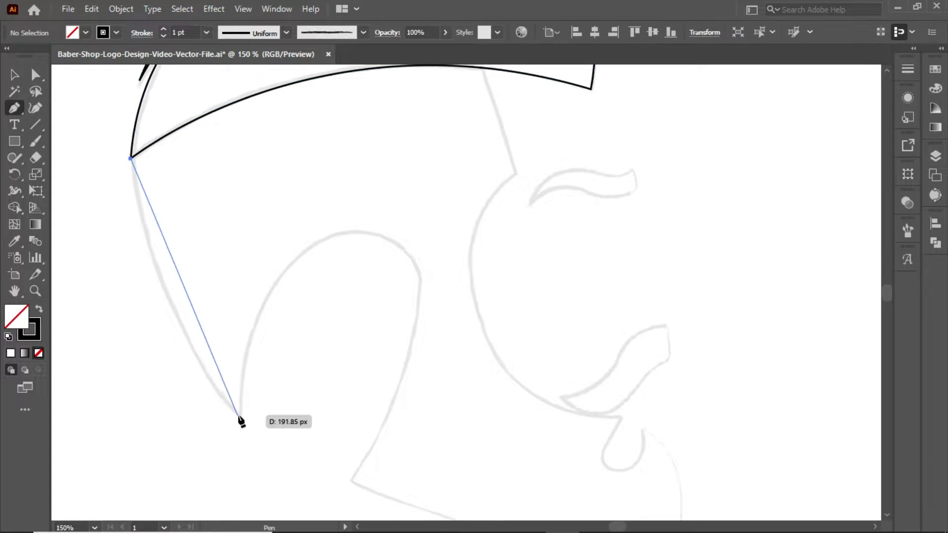
pyautogui.moveTo(332, 506); pyautogui.dragTo(334, 504)
pyautogui.moveTo(333, 311); pyautogui.dragTo(296, 216)
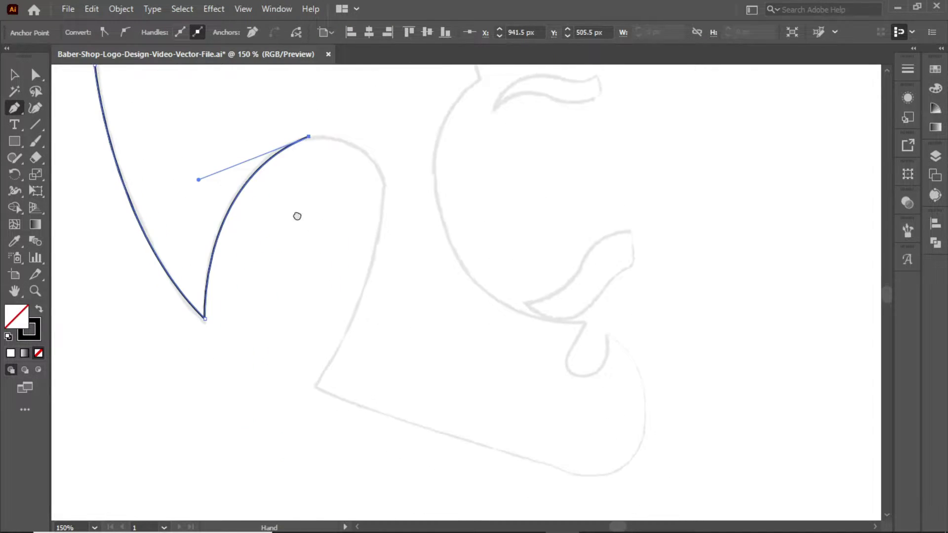
pyautogui.moveTo(310, 387); pyautogui.dragTo(315, 313)
pyautogui.moveTo(261, 381); pyautogui.dragTo(259, 392)
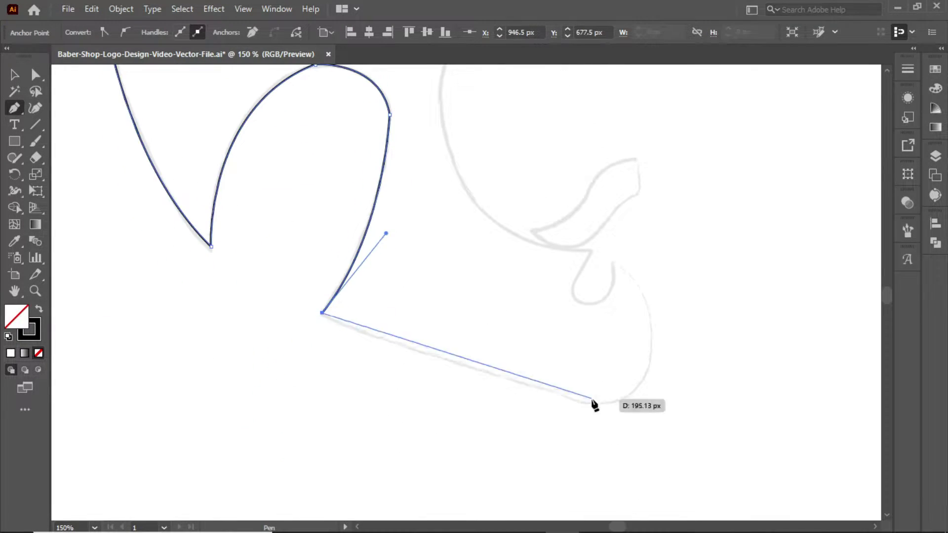
pyautogui.moveTo(652, 428); pyautogui.dragTo(833, 463)
pyautogui.moveTo(615, 257); pyautogui.dragTo(558, 226)
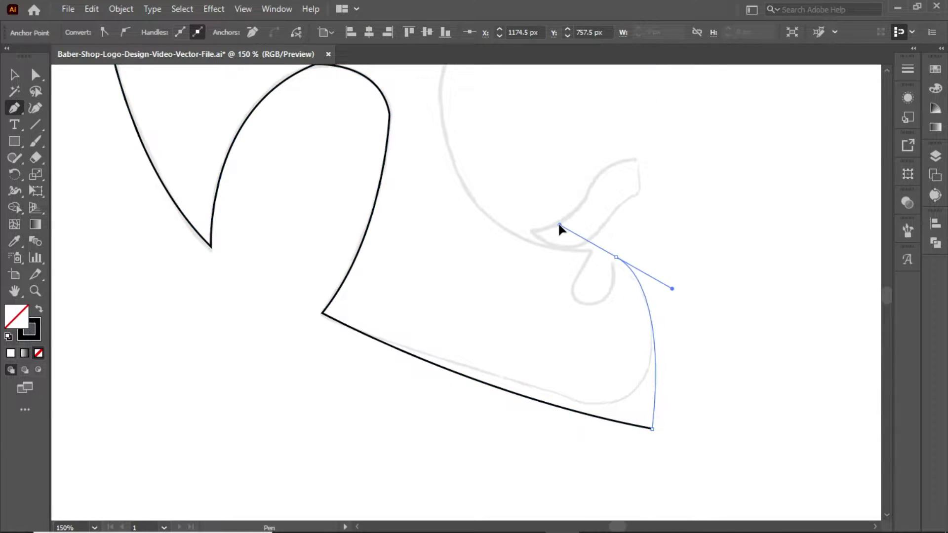
pyautogui.moveTo(585, 268); pyautogui.dragTo(528, 414)
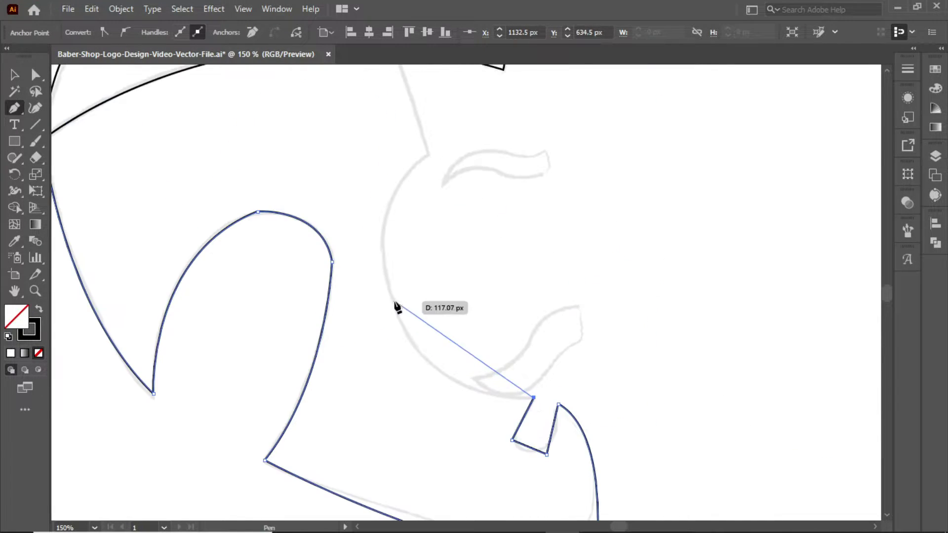
pyautogui.moveTo(385, 254); pyautogui.dragTo(372, 127)
pyautogui.moveTo(430, 155); pyautogui.dragTo(479, 127)
pyautogui.click(430, 155)
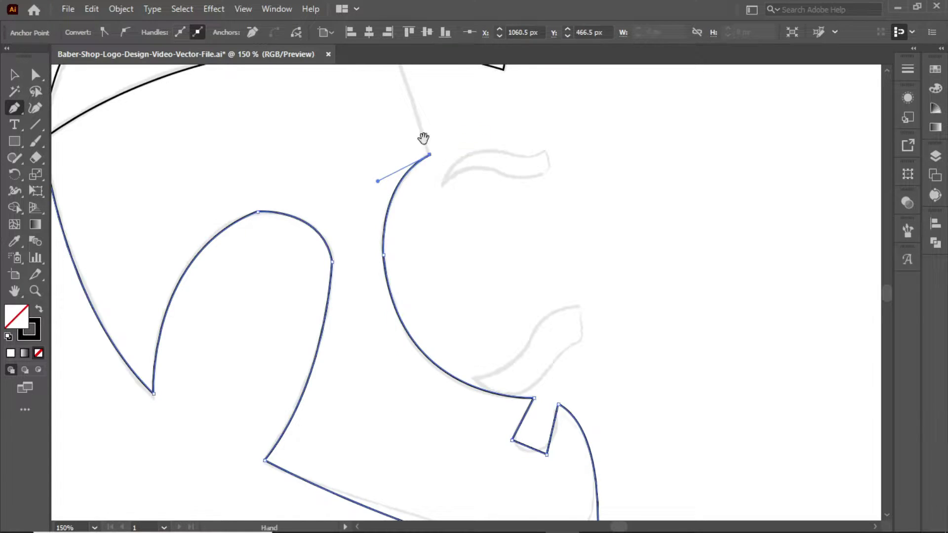
pyautogui.scroll(3, 423, 140)
pyautogui.click(478, 150)
# - Draw the curved eyebrow shape above the eye
pyautogui.moveTo(126, 235); pyautogui.dragTo(280, 122)
pyautogui.moveTo(235, 489); pyautogui.dragTo(141, 396)
pyautogui.hscroll(-5, 52, 313)
pyautogui.moveTo(343, 329); pyautogui.dragTo(233, 313)
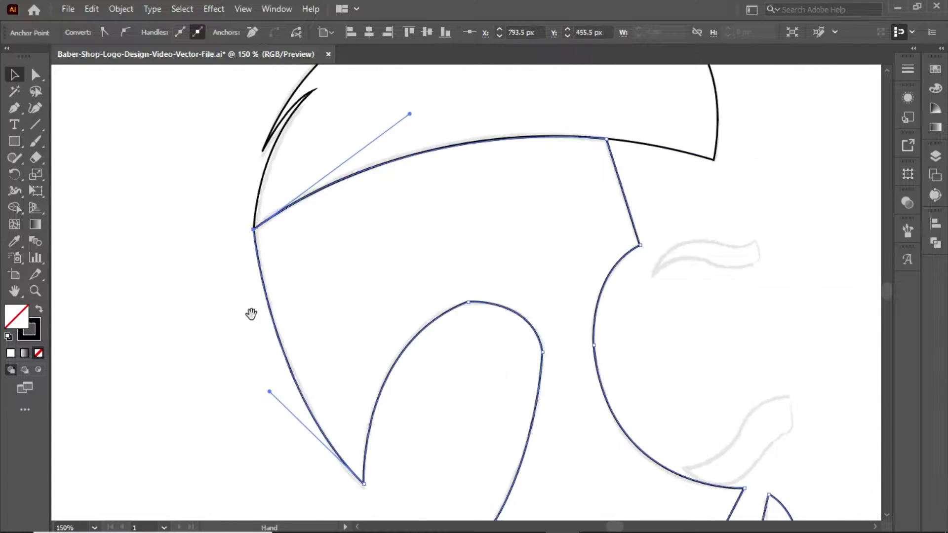
pyautogui.hscroll(5, 345, 247)
pyautogui.click(429, 178)
pyautogui.moveTo(364, 212); pyautogui.dragTo(356, 239)
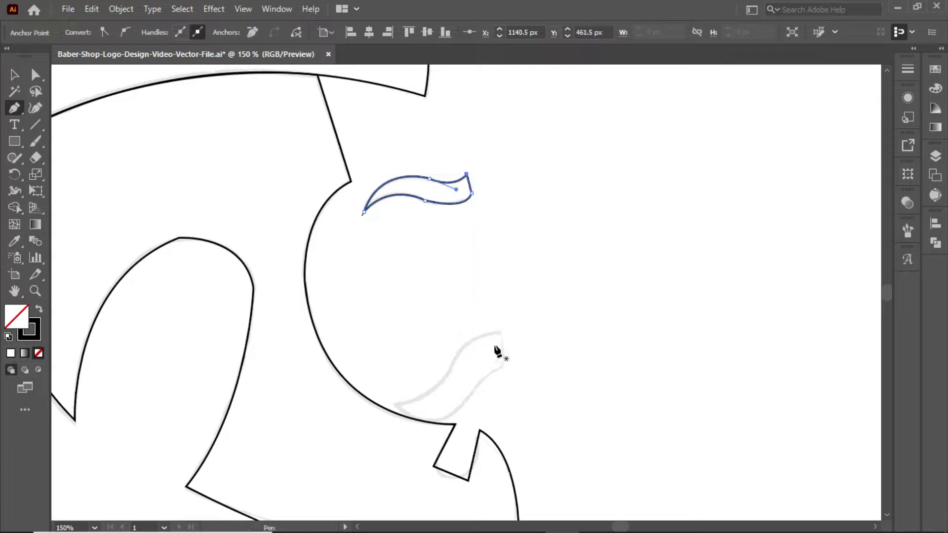
# - Draw the closed moustache shape and zoom out to see the whole head
pyautogui.click(500, 332)
pyautogui.moveTo(451, 366); pyautogui.dragTo(437, 387)
pyautogui.moveTo(387, 409); pyautogui.dragTo(354, 405)
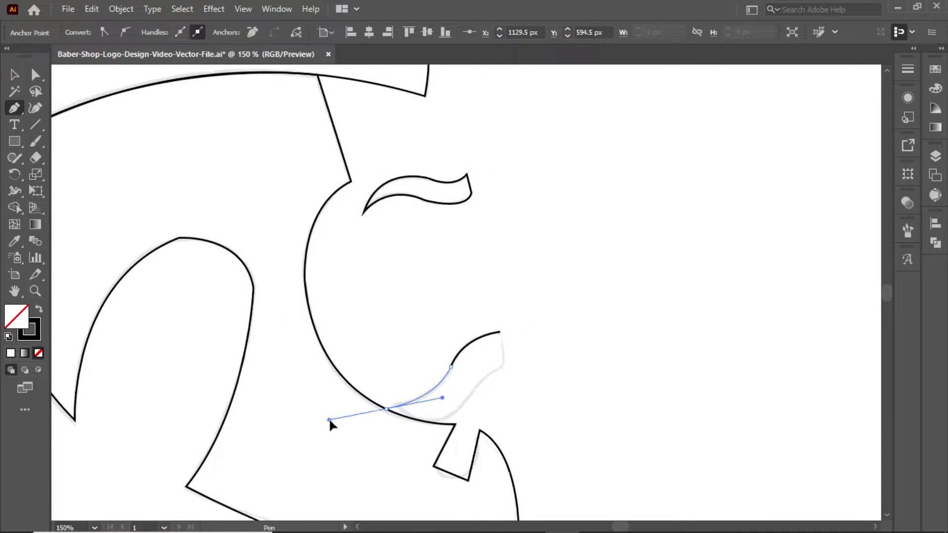
pyautogui.click(499, 332)
pyautogui.press('v')
pyautogui.hotkey('ctrl', 'shift', 'a')
pyautogui.hotkey('ctrl', '-')
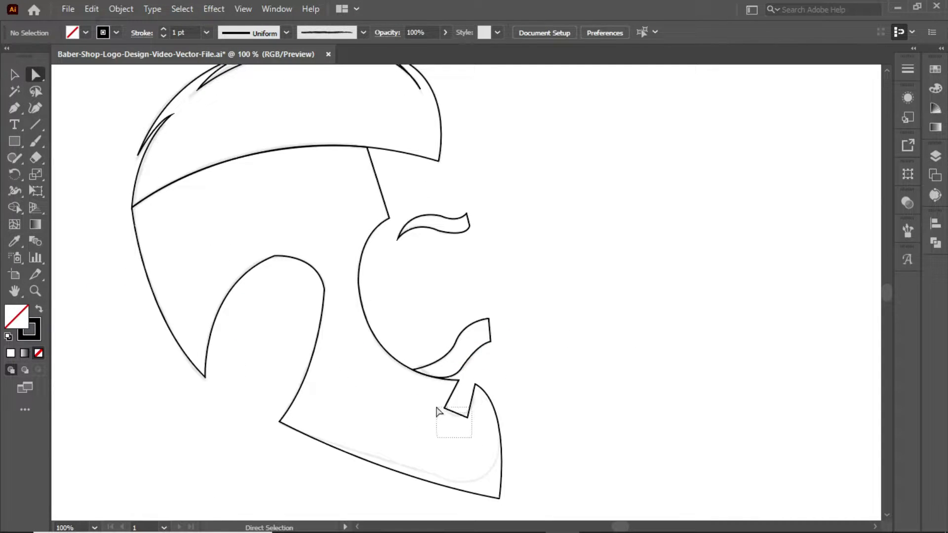
# - Round off the notch under the lip and centre the head in view
pyautogui.moveTo(438, 410); pyautogui.dragTo(463, 417)
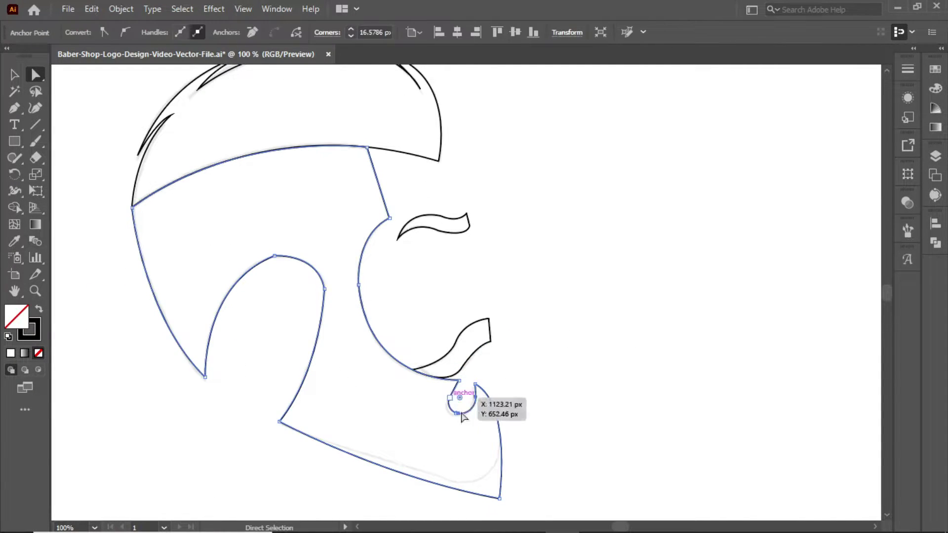
pyautogui.click(497, 496)
pyautogui.press('v')
pyautogui.hotkey('ctrl', 'shift', 'a')
pyautogui.press('F7')
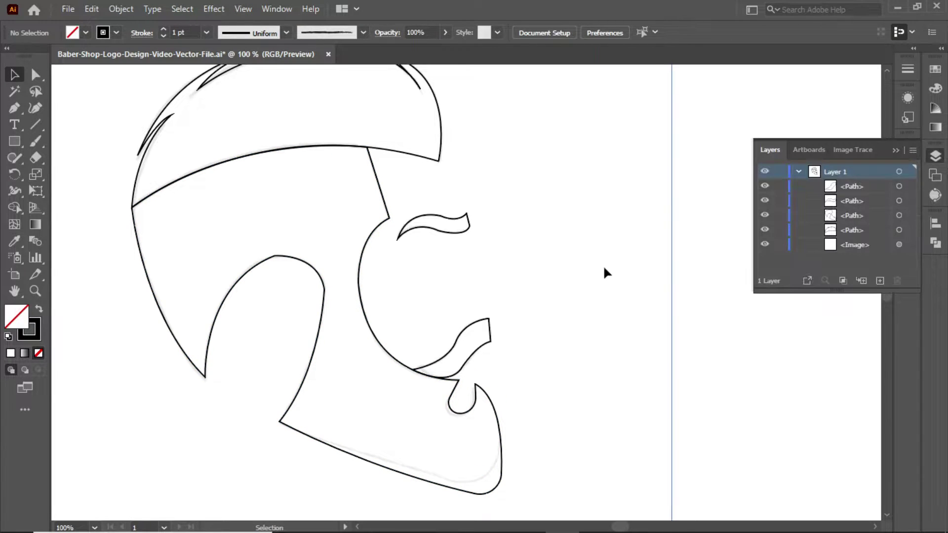
pyautogui.press('F7')
pyautogui.moveTo(509, 252); pyautogui.dragTo(602, 286)
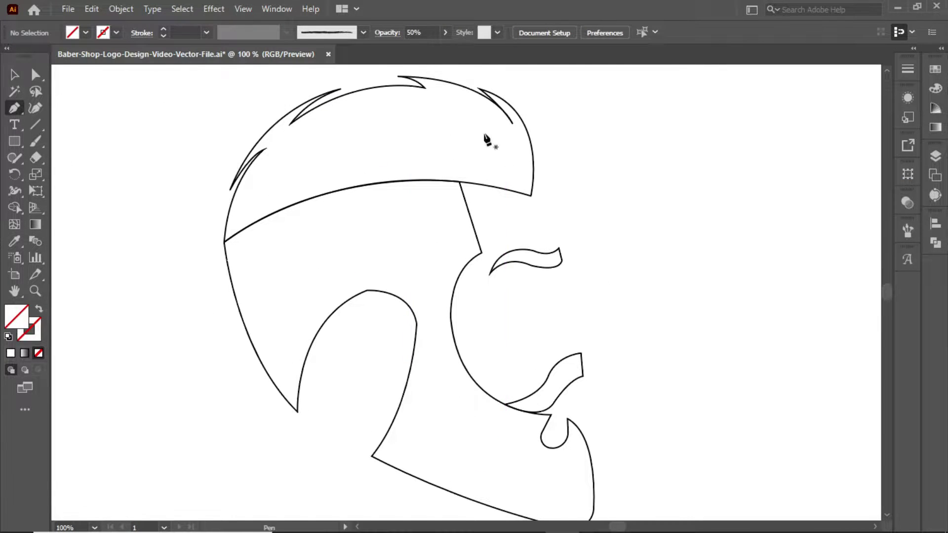
# - Draw two curved hair strands inside the hair and adjust the head's top-left curve
pyautogui.moveTo(374, 103); pyautogui.dragTo(463, 111)
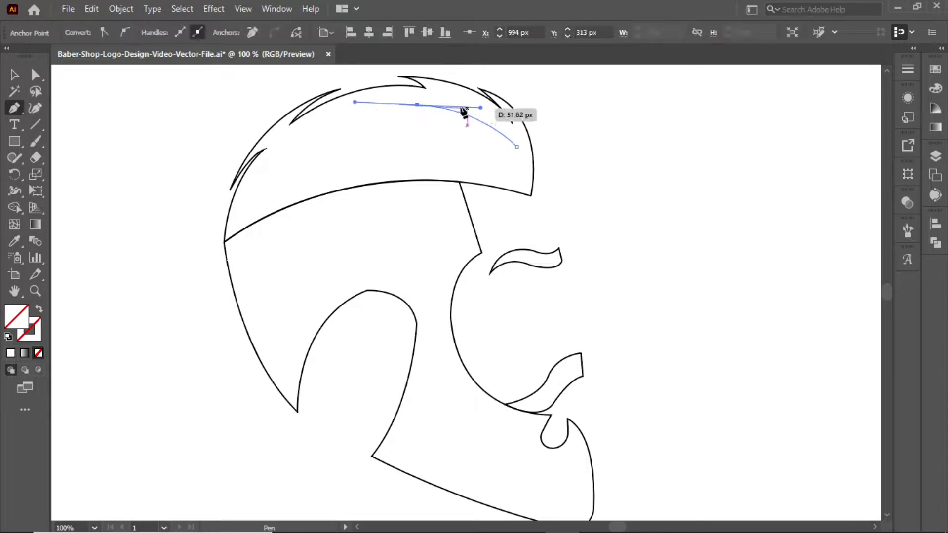
pyautogui.hotkey('ctrl', 'shift', 'a')
pyautogui.press('a')
pyautogui.click(472, 118)
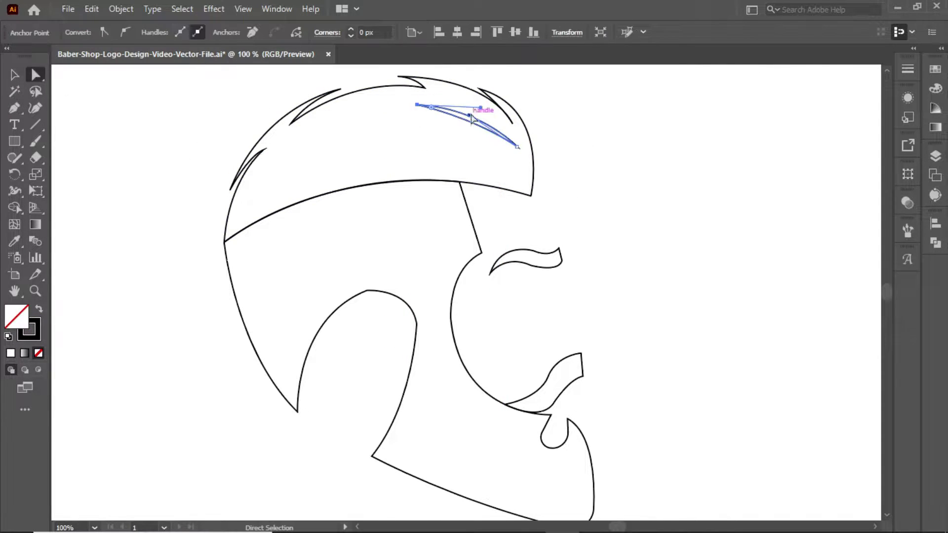
pyautogui.click(14, 108)
pyautogui.click(417, 116)
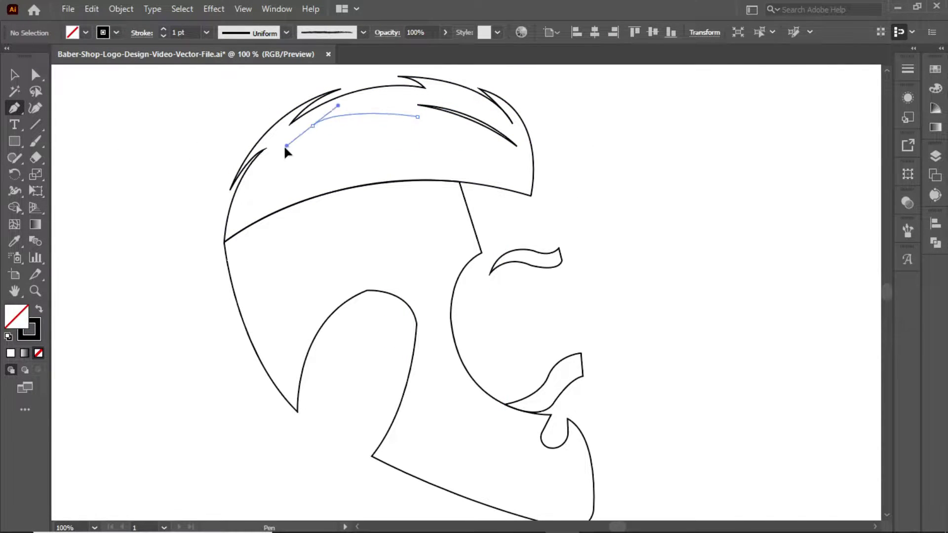
pyautogui.moveTo(285, 151); pyautogui.dragTo(270, 150)
pyautogui.moveTo(313, 125); pyautogui.dragTo(316, 129)
pyautogui.hotkey('ctrl', 'shift', 'a')
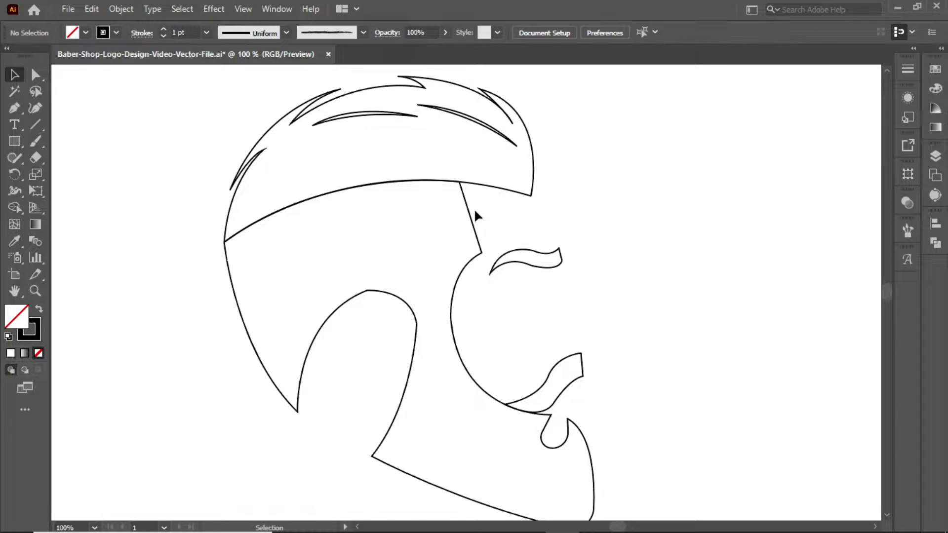
pyautogui.press('a')
pyautogui.click(473, 209)
pyautogui.moveTo(329, 165); pyautogui.dragTo(329, 170)
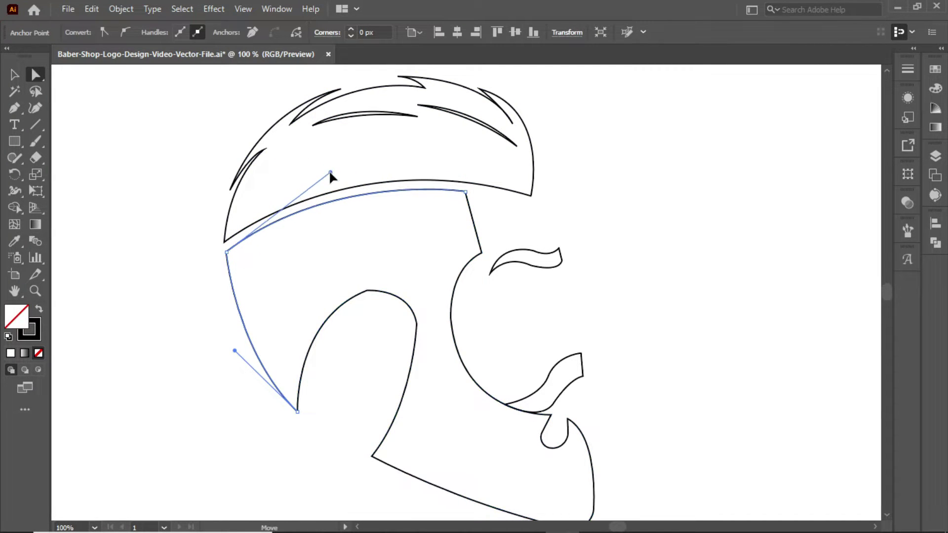
pyautogui.hotkey('ctrl', 'shift', 'a')
pyautogui.scroll(-1, 363, 271)
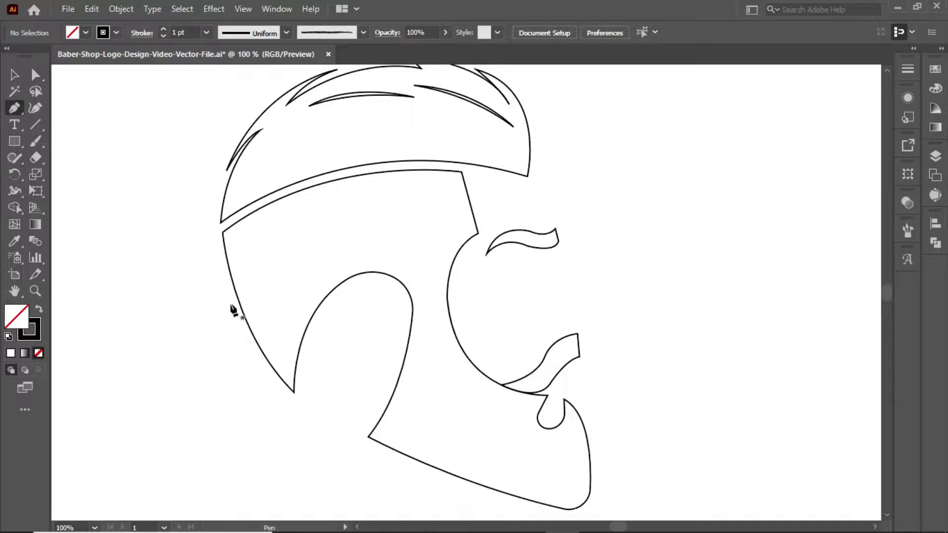
# - Draw a second parallel curve across the head and select both curves
pyautogui.hotkey('ctrl', 'shift', 'a')
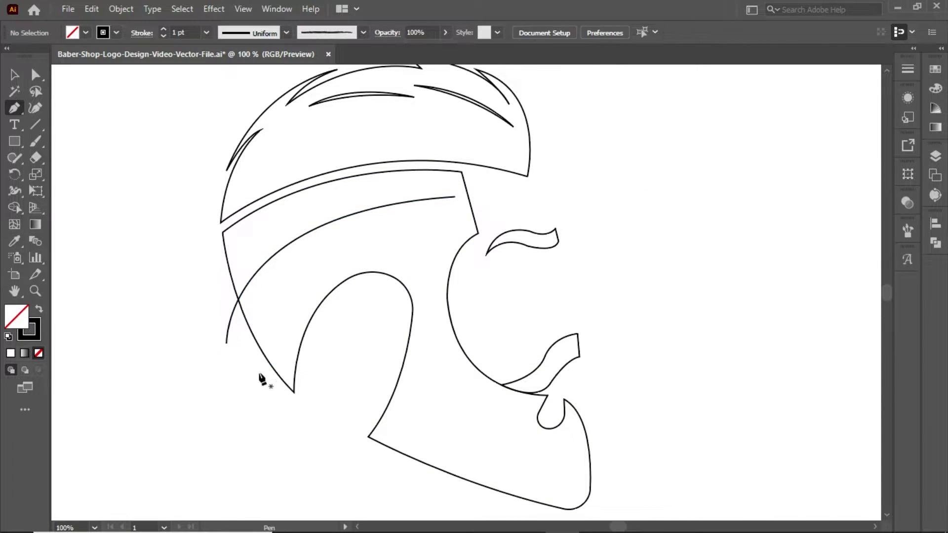
pyautogui.click(251, 376)
pyautogui.moveTo(428, 232); pyautogui.dragTo(607, 216)
pyautogui.press('v')
pyautogui.click(228, 332)
pyautogui.keyDown('shift'); pyautogui.click(257, 375); pyautogui.keyUp('shift')
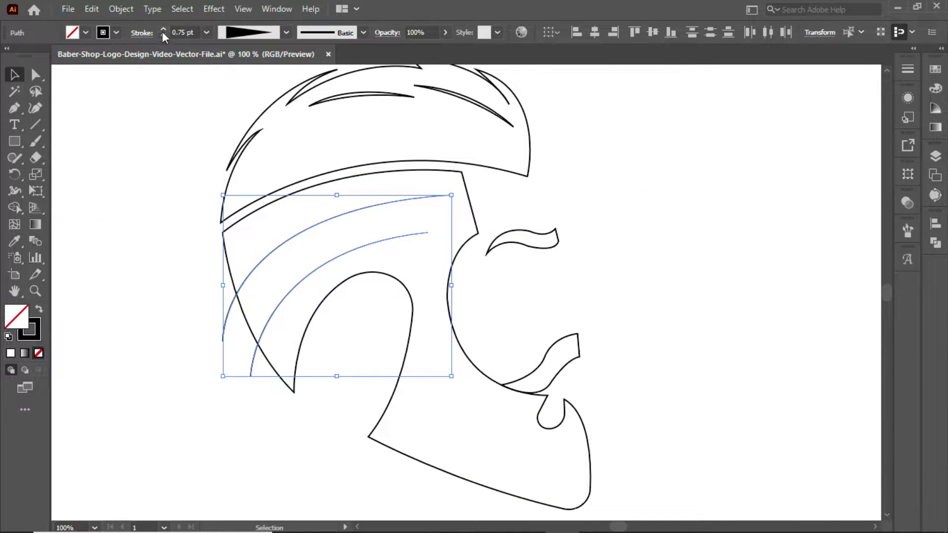
# - Fill the head solid black and cut the expanded curves out of it with Minus Front
pyautogui.click(130, 10)
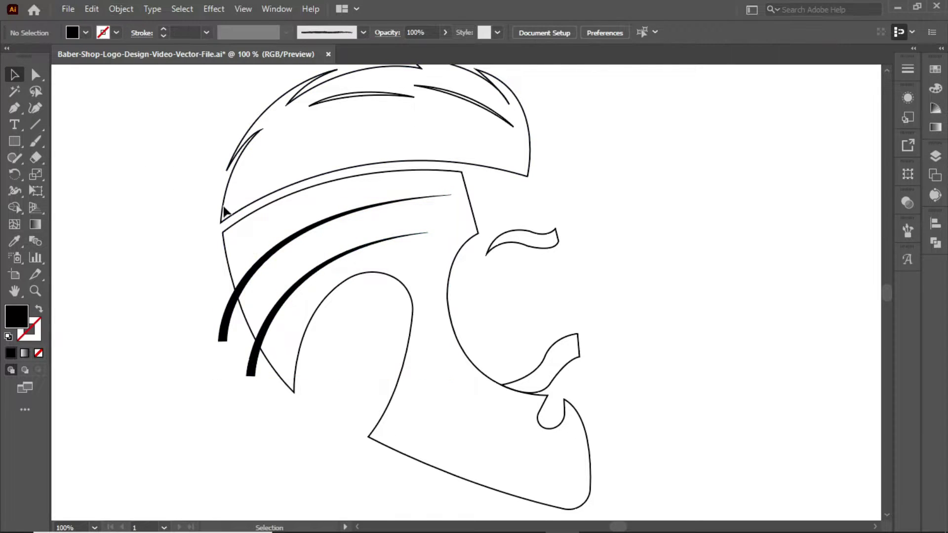
pyautogui.click(496, 188)
pyautogui.hotkey('shift', 'x')
pyautogui.hotkey('ctrl', 'shift', 'a')
pyautogui.hotkey('ctrl', 'a')
pyautogui.click(907, 202)
pyautogui.click(802, 254)
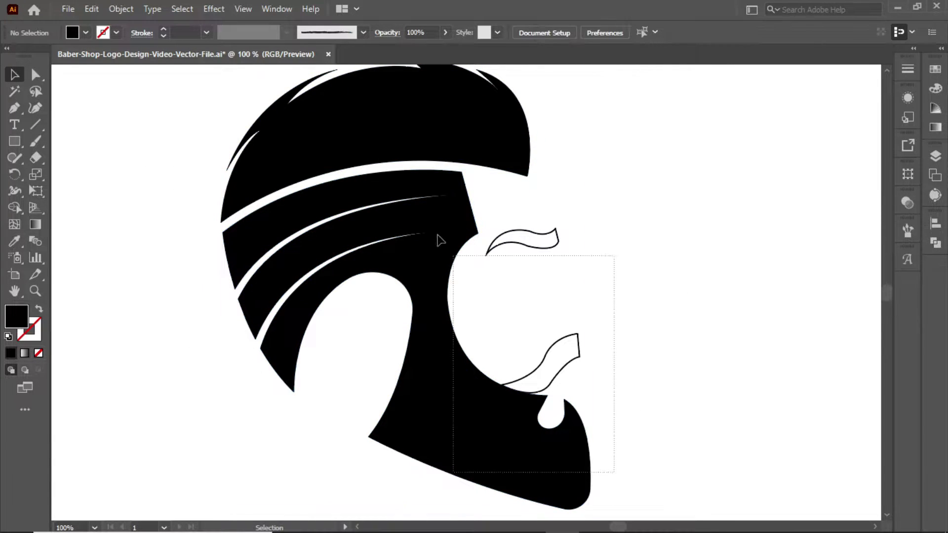
pyautogui.click(115, 149)
# - Fill the eyebrow and mustache with black
pyautogui.moveTo(115, 149)
pyautogui.mouseDown()
pyautogui.moveTo(608, 194)
pyautogui.moveTo(543, 356)
pyautogui.mouseUp()
pyautogui.click(748, 262)
pyautogui.hotkey('shift', 'x')
pyautogui.hotkey('ctrl', 'shift', 'a')
# - Apply Offset Path to the mustache and deselect the finished head
pyautogui.click(543, 367)
pyautogui.press('a')
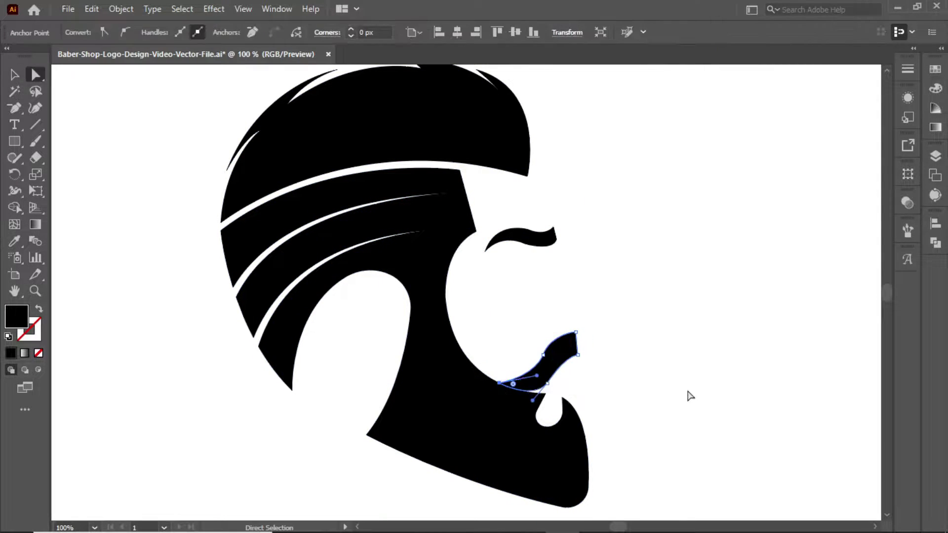
pyautogui.click(687, 393)
pyautogui.press('v')
pyautogui.click(500, 381)
pyautogui.click(121, 9)
pyautogui.click(377, 389)
pyautogui.click(815, 211)
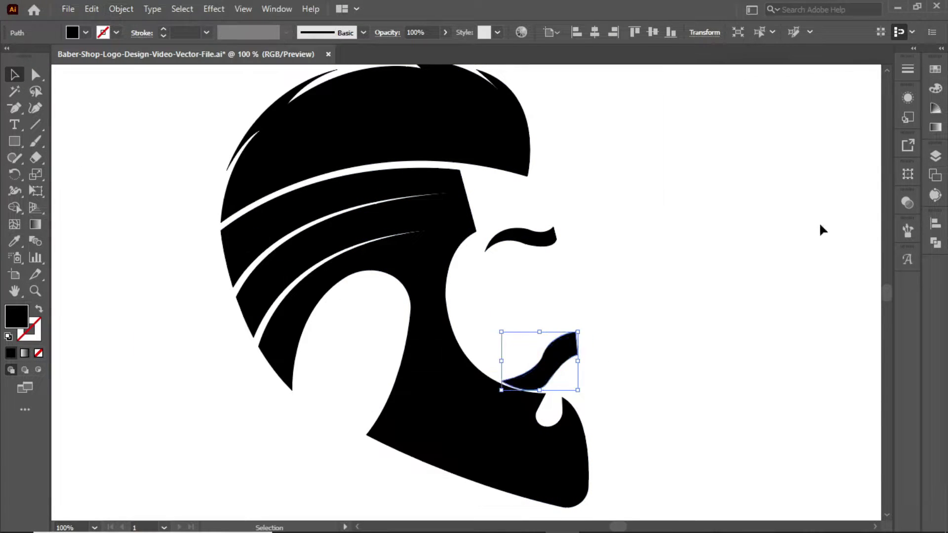
pyautogui.press('a')
pyautogui.click(581, 336)
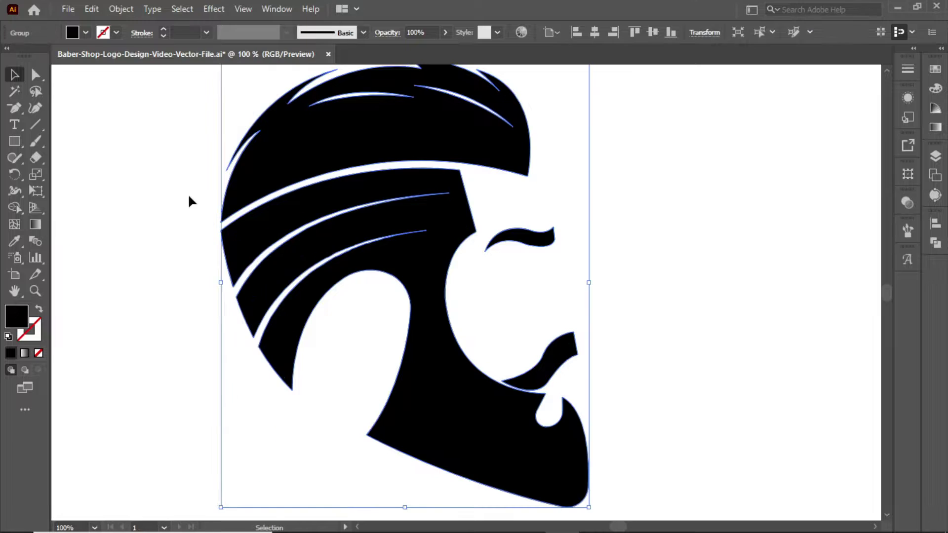
pyautogui.click(631, 283)
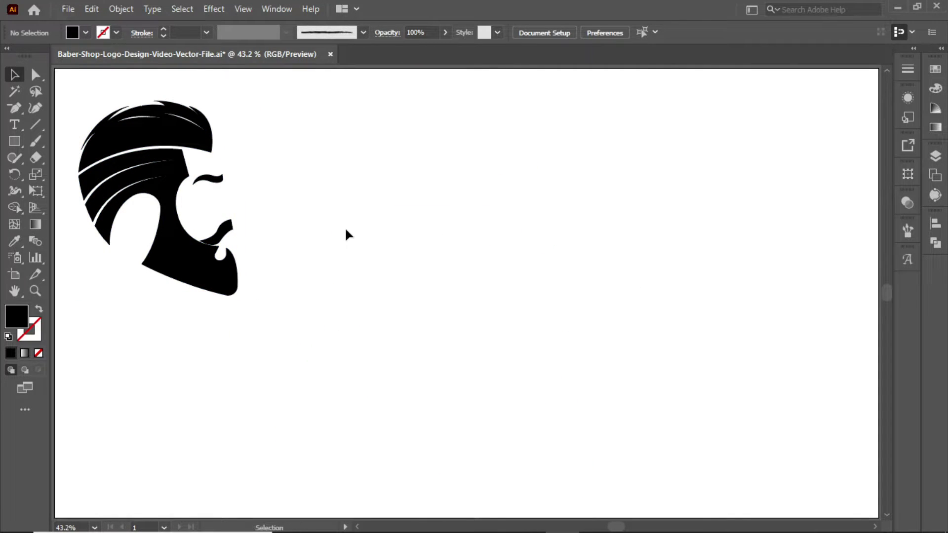
pyautogui.moveTo(15, 141); pyautogui.dragTo(50, 170)
# - Draw a 15 pt circle, paste a smaller copy in front, and move the head inside
pyautogui.moveTo(549, 379); pyautogui.dragTo(583, 407)
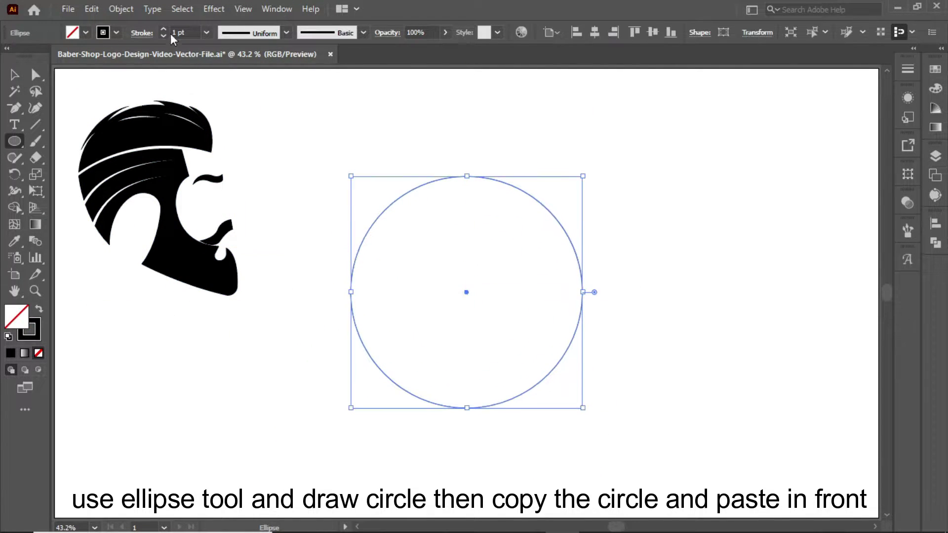
pyautogui.press('v')
pyautogui.click(393, 134)
pyautogui.click(549, 209)
pyautogui.hotkey('ctrl', 'c')
pyautogui.hotkey('ctrl', 'f')
pyautogui.moveTo(583, 176); pyautogui.dragTo(547, 211)
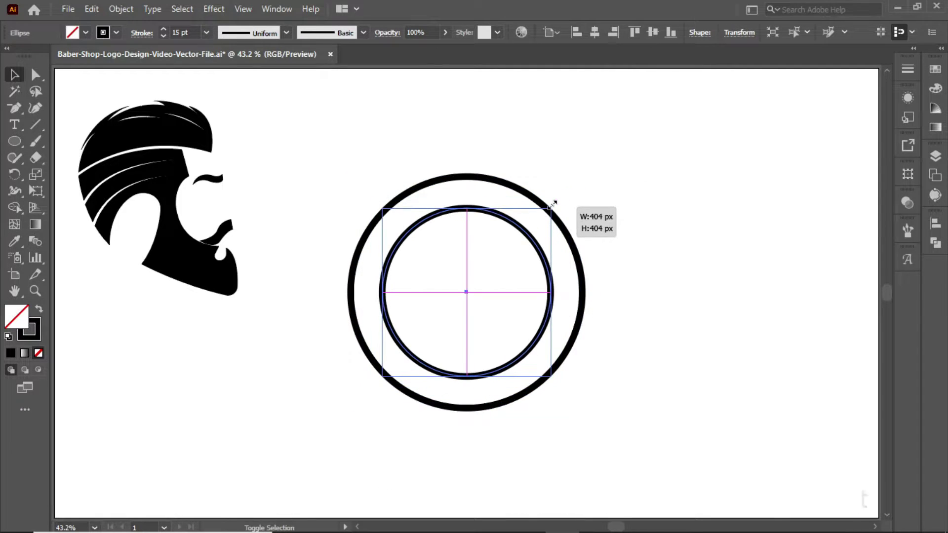
pyautogui.moveTo(163, 207)
pyautogui.mouseDown()
pyautogui.moveTo(457, 263)
pyautogui.moveTo(459, 276)
pyautogui.mouseUp()
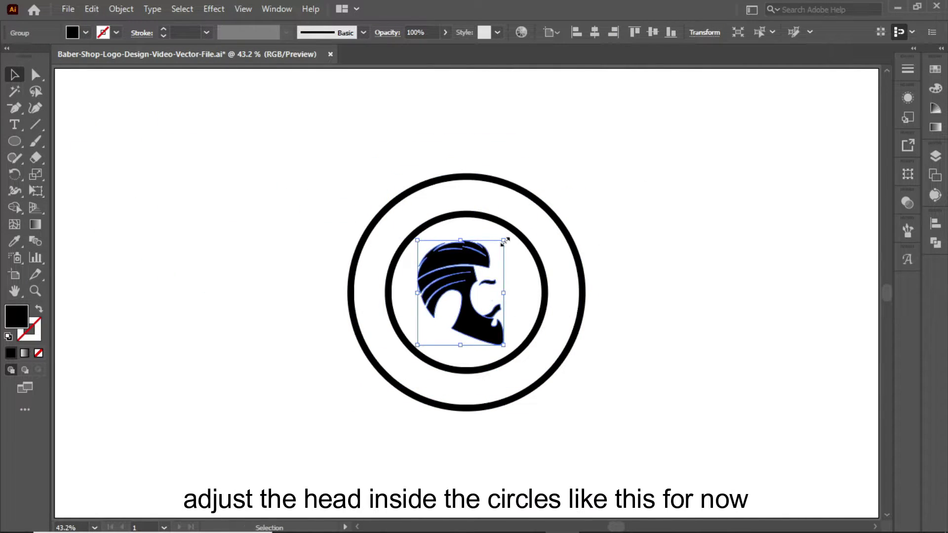
pyautogui.click(643, 265)
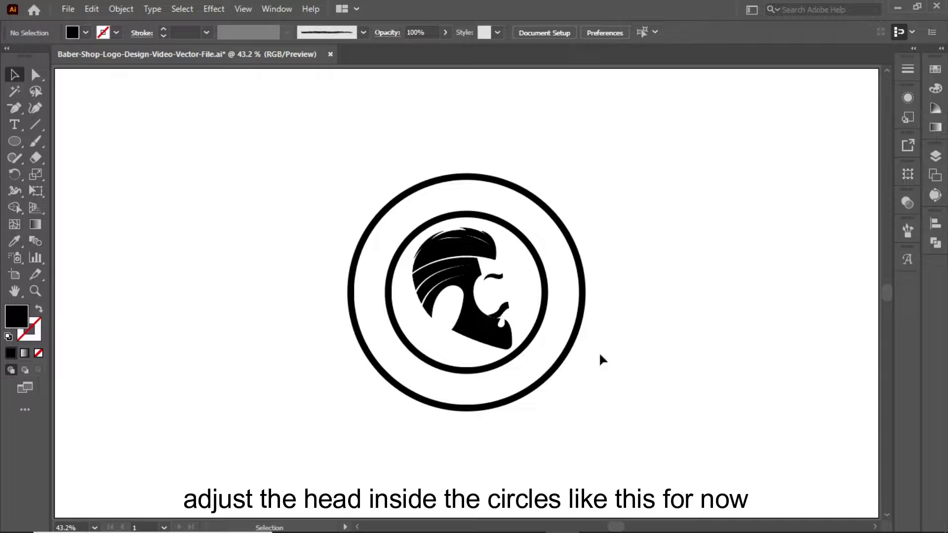
# - Expand the badge artwork, then move it to the upper left and scale it down
pyautogui.hotkey('ctrl', 'a')
pyautogui.click(121, 9)
pyautogui.click(141, 123)
pyautogui.click(106, 311)
pyautogui.moveTo(465, 284)
pyautogui.mouseDown()
pyautogui.moveTo(212, 242)
pyautogui.moveTo(180, 190)
pyautogui.mouseUp()
pyautogui.moveTo(300, 317)
pyautogui.mouseDown()
pyautogui.moveTo(266, 271)
pyautogui.moveTo(249, 265)
pyautogui.moveTo(689, 364)
pyautogui.mouseUp()
pyautogui.click(347, 280)
pyautogui.hotkey('ctrl', '=')
pyautogui.hotkey('ctrl', '=')
pyautogui.hotkey('ctrl', '=')
# - Bend the comb rectangle's top edge upward and round both top corners
pyautogui.click(34, 78)
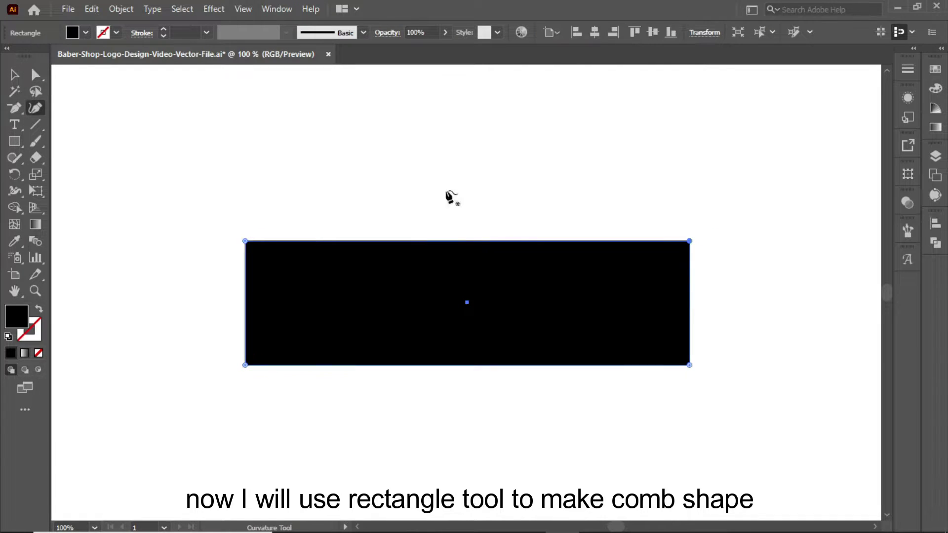
pyautogui.moveTo(466, 241); pyautogui.dragTo(467, 232)
pyautogui.press('a')
pyautogui.moveTo(679, 251); pyautogui.dragTo(667, 269)
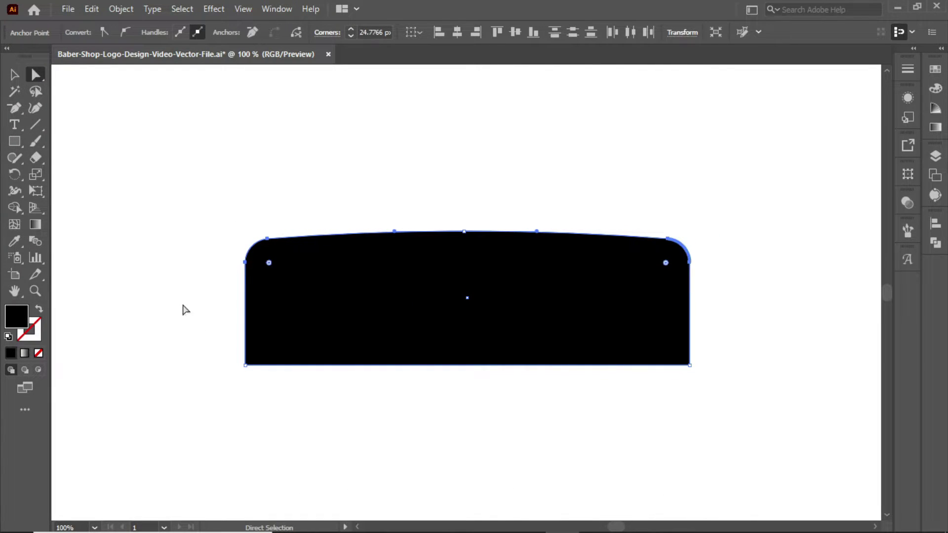
pyautogui.click(703, 371)
# - Draw a thin tall tooth rectangle and duplicate it into a row of teeth
pyautogui.press('m')
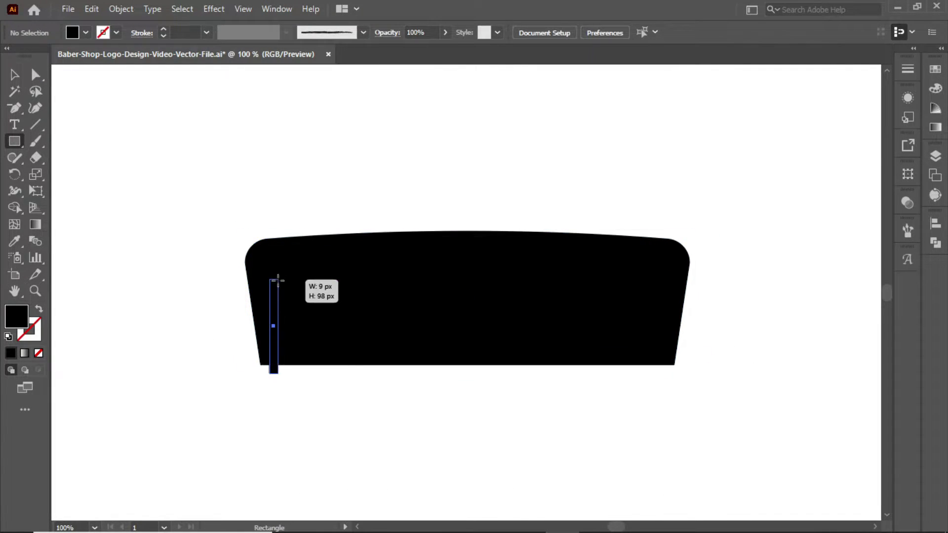
pyautogui.moveTo(276, 271); pyautogui.dragTo(277, 270)
pyautogui.hotkey('ctrl', 'a')
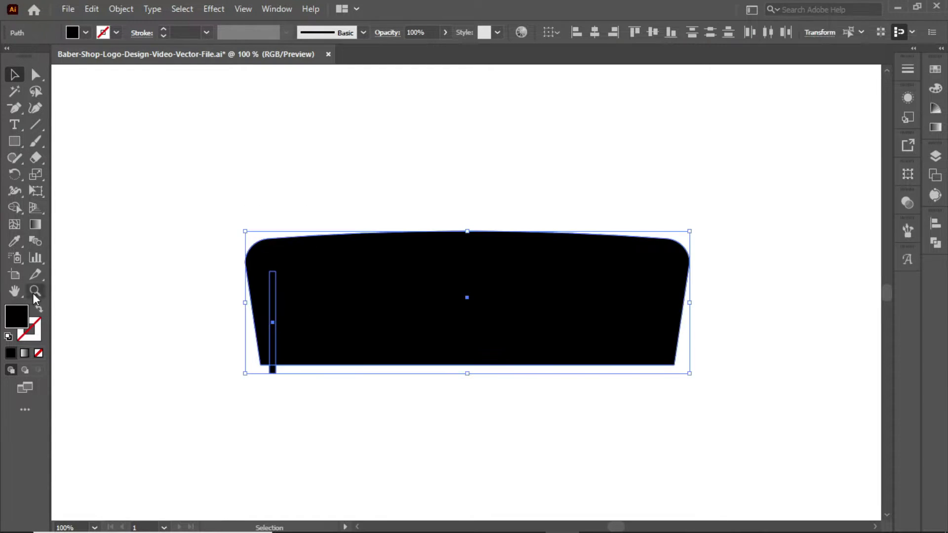
pyautogui.hotkey('shift', 'x')
pyautogui.press('a')
pyautogui.moveTo(272, 321); pyautogui.dragTo(286, 321)
pyautogui.hotkey('ctrl', 'd')
pyautogui.hotkey('ctrl', 'd')
pyautogui.hotkey('ctrl', 'd')
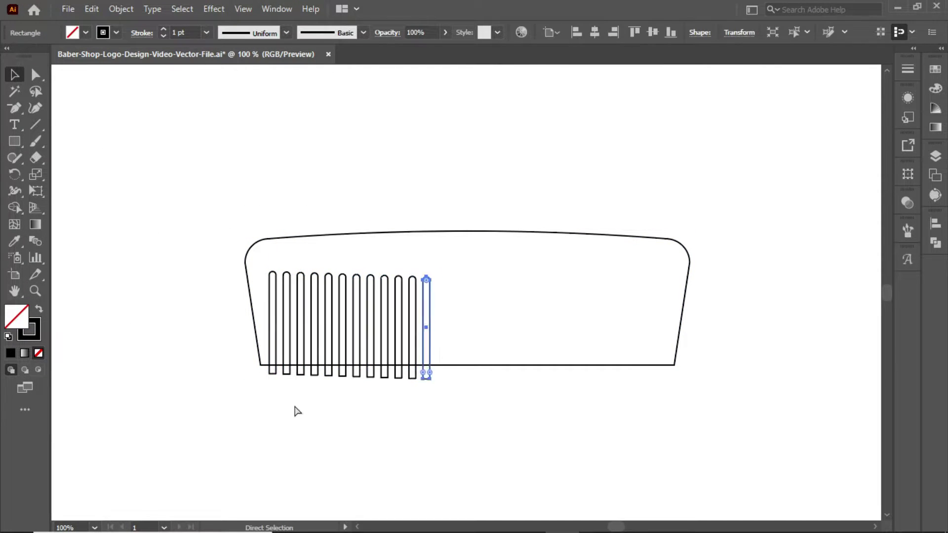
pyautogui.hotkey('ctrl', 'd')
pyautogui.hotkey('ctrl', 'd')
pyautogui.hotkey('ctrl', 'd')
# - Align and group the teeth on the comb body, then cut them out with Minus Front
pyautogui.moveTo(687, 402); pyautogui.dragTo(271, 368)
pyautogui.click(935, 223)
pyautogui.click(882, 255)
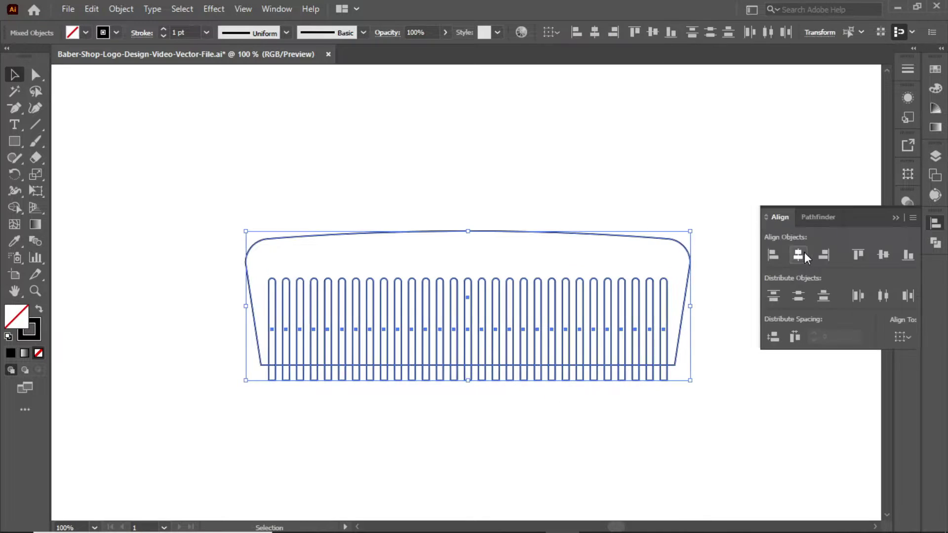
pyautogui.hotkey('ctrl', 'g')
pyautogui.hotkey('shift', 'Up')
pyautogui.hotkey('shift', 'Up')
pyautogui.hotkey('shift', 'x')
pyautogui.click(163, 179)
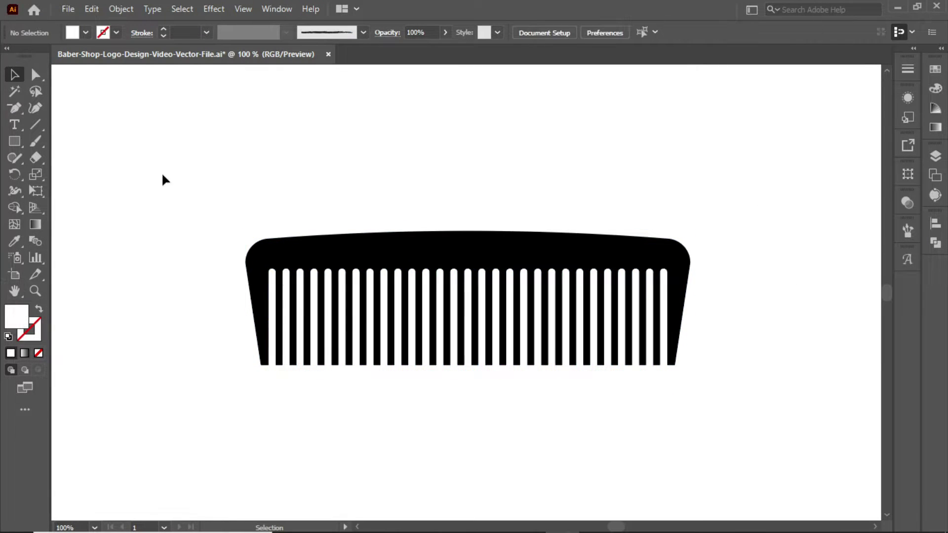
# - Resize the finished comb slightly narrower and move it to the left
pyautogui.moveTo(163, 180); pyautogui.dragTo(250, 397)
pyautogui.hotkey('ctrl', 'a')
pyautogui.click(745, 348)
pyautogui.click(676, 244)
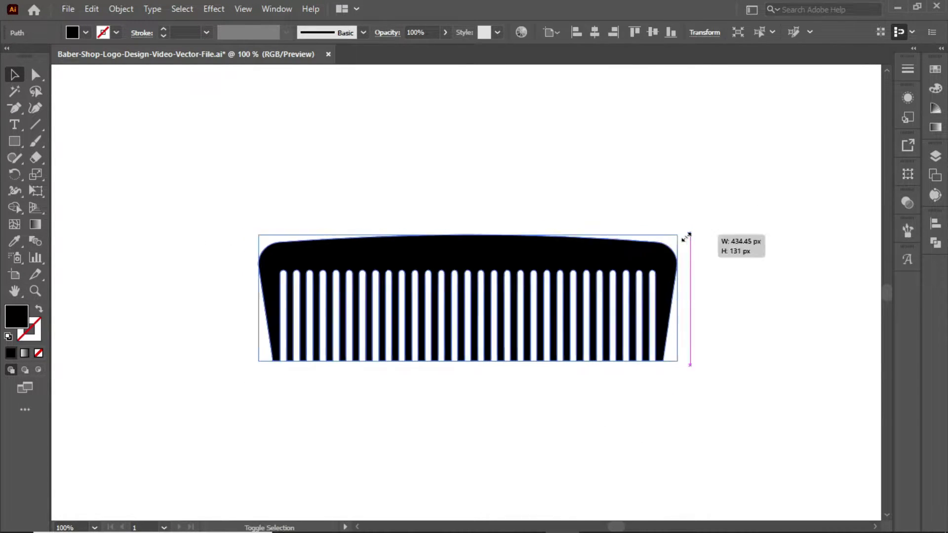
pyautogui.moveTo(683, 236); pyautogui.dragTo(541, 327)
pyautogui.moveTo(414, 328); pyautogui.dragTo(342, 321)
# - Draw the first scissor blade as a closed pen shape
pyautogui.press('p')
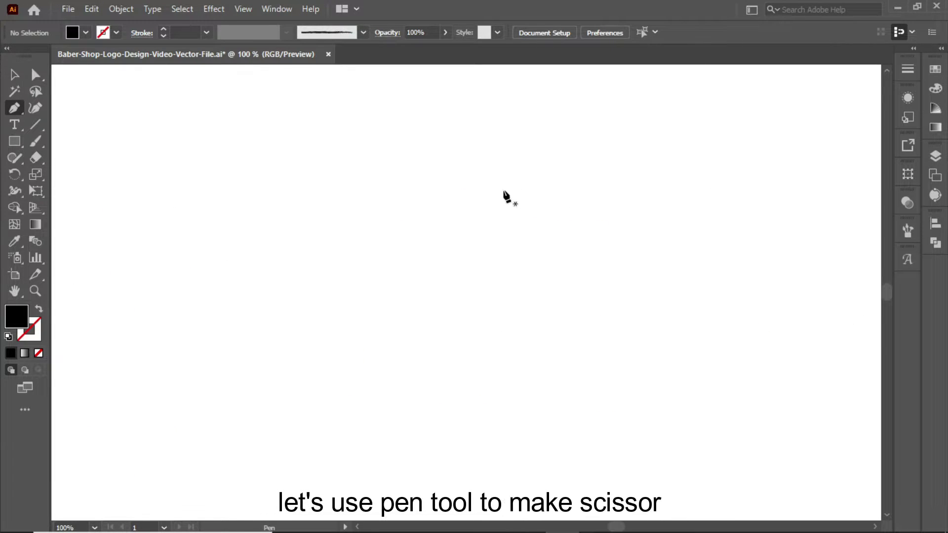
pyautogui.click(496, 188)
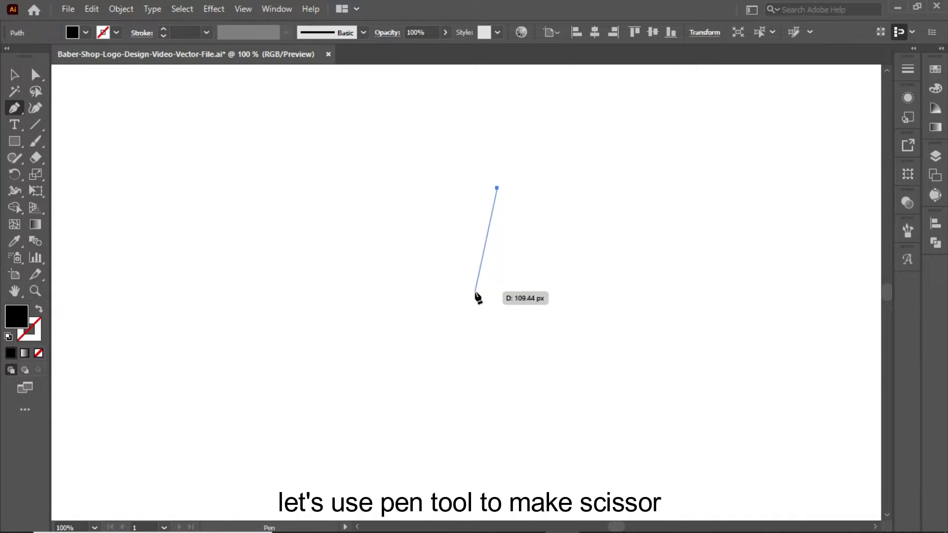
pyautogui.click(475, 287)
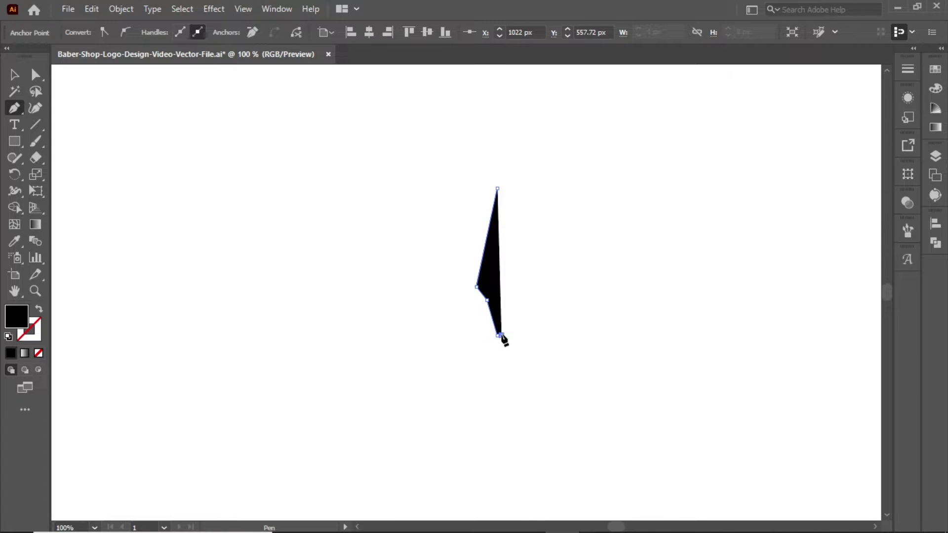
pyautogui.click(496, 188)
pyautogui.press('a')
pyautogui.click(575, 313)
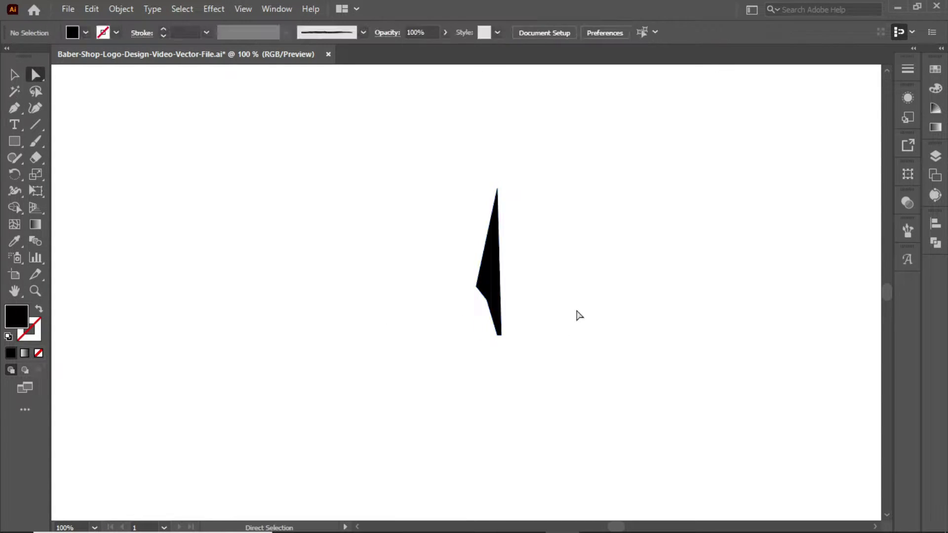
pyautogui.click(486, 303)
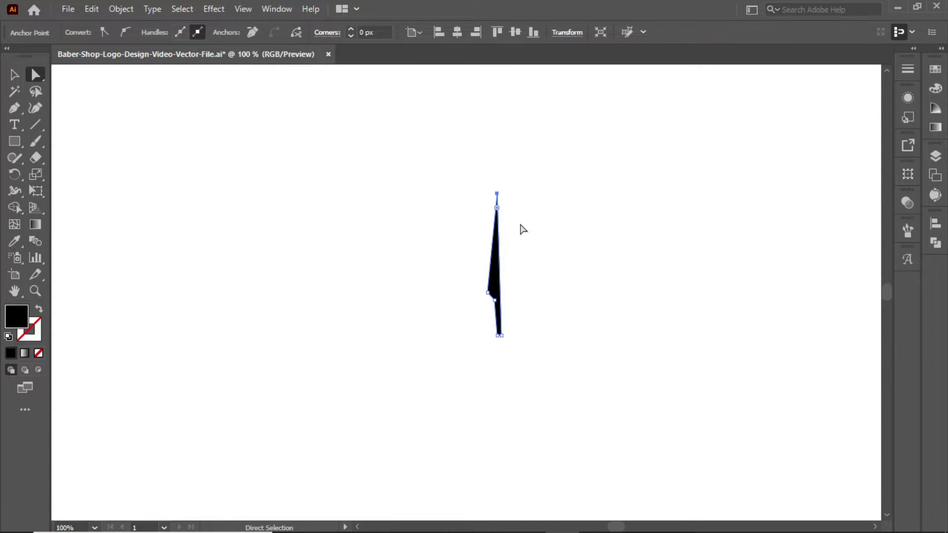
pyautogui.click(514, 313)
# - Make a mirrored copy of the blade and rotate it into an X
pyautogui.press('v')
pyautogui.click(496, 296)
pyautogui.rightClick(496, 296)
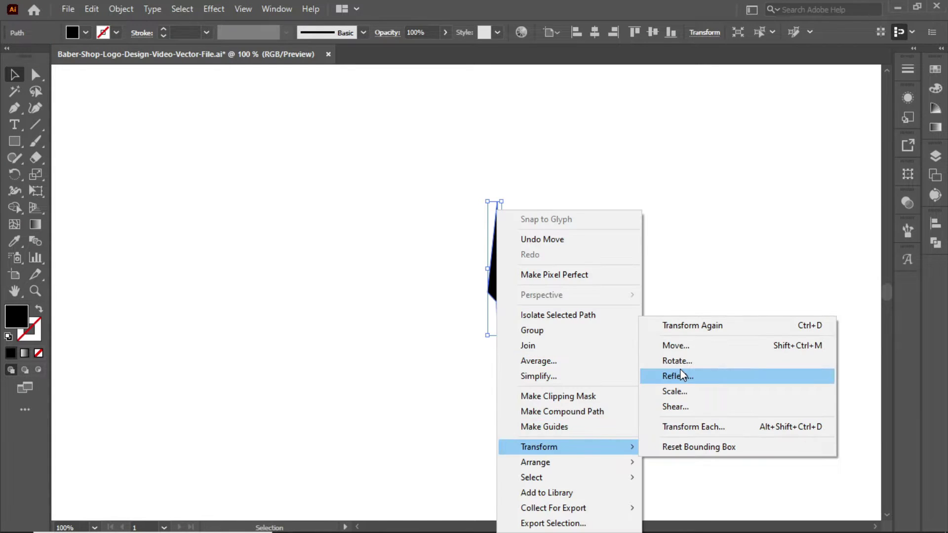
pyautogui.click(680, 371)
pyautogui.click(687, 341)
pyautogui.moveTo(517, 203); pyautogui.dragTo(518, 203)
# - Enlarge both blades and rotate and reposition them into a symmetric X
pyautogui.click(519, 354)
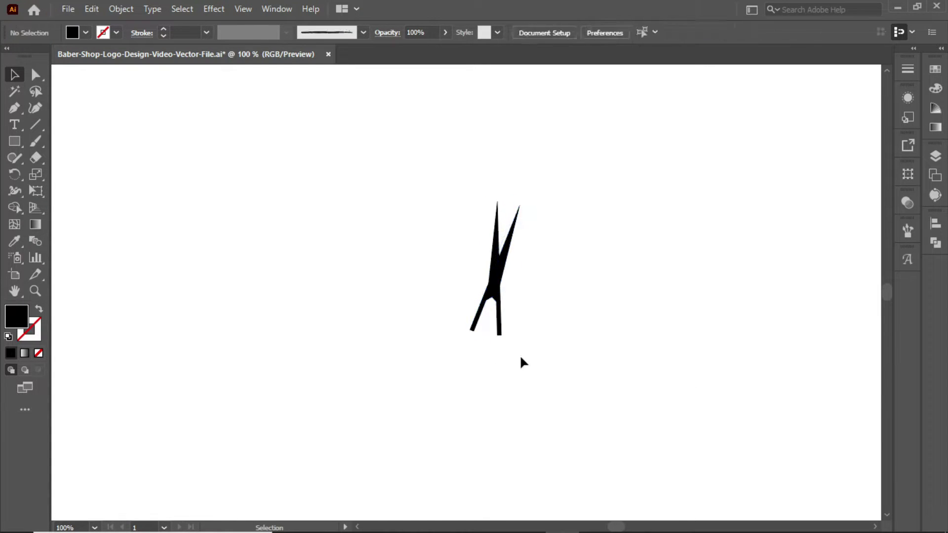
pyautogui.hotkey('ctrl', 'a')
pyautogui.moveTo(514, 334)
pyautogui.mouseDown()
pyautogui.moveTo(535, 429)
pyautogui.moveTo(567, 395)
pyautogui.mouseUp()
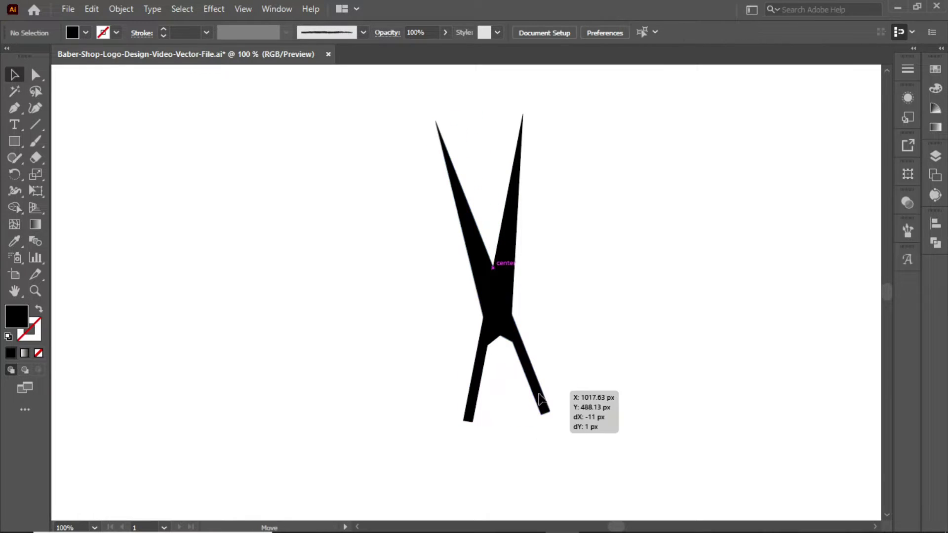
pyautogui.click(556, 419)
pyautogui.click(471, 395)
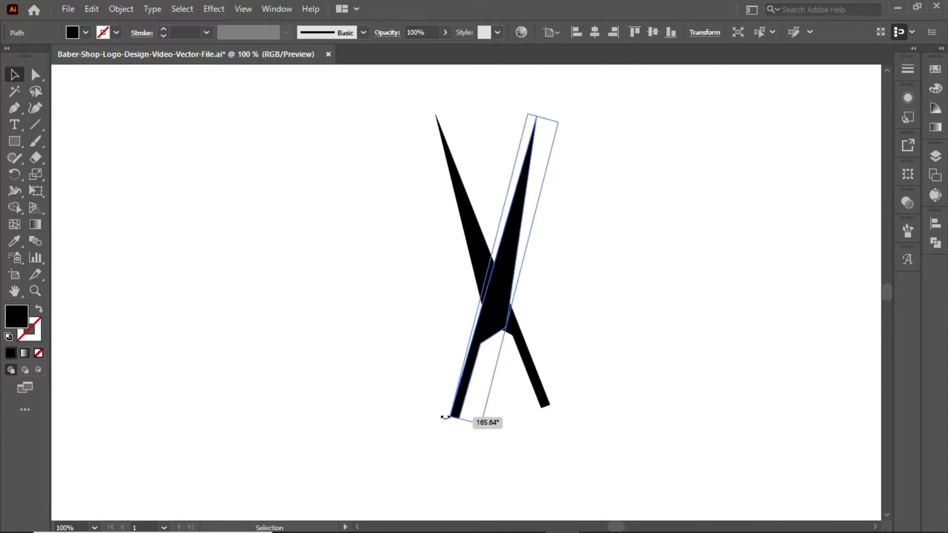
pyautogui.moveTo(466, 424); pyautogui.dragTo(440, 417)
pyautogui.moveTo(461, 353); pyautogui.dragTo(572, 414)
pyautogui.click(573, 415)
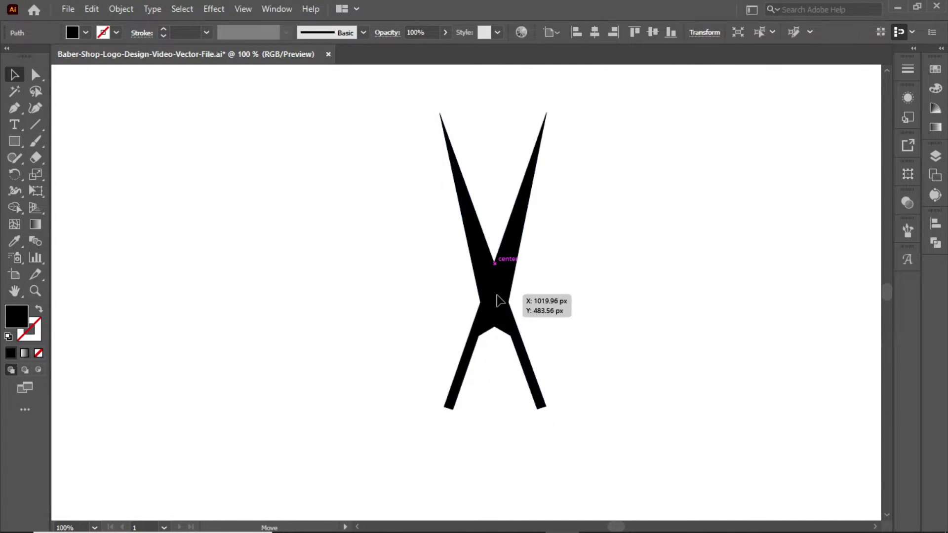
pyautogui.moveTo(499, 300)
pyautogui.mouseDown()
pyautogui.moveTo(539, 334)
pyautogui.moveTo(585, 432)
pyautogui.moveTo(574, 439)
pyautogui.mouseUp()
pyautogui.click(546, 349)
# - Make an ellipse ring on the right blade and duplicate it onto the left blade
pyautogui.scroll(-2, 497, 323)
pyautogui.press('l')
pyautogui.press('v')
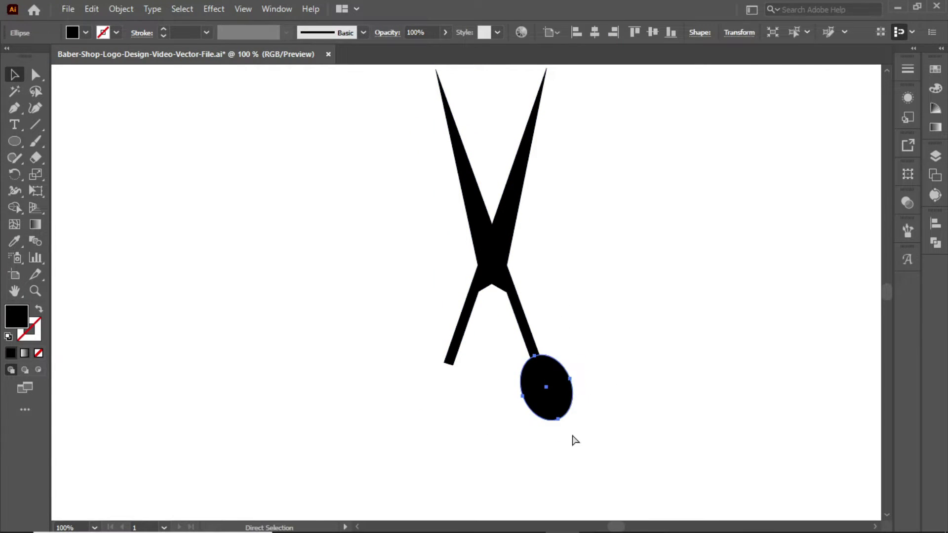
pyautogui.click(91, 9)
pyautogui.click(139, 103)
pyautogui.moveTo(570, 379); pyautogui.dragTo(563, 365)
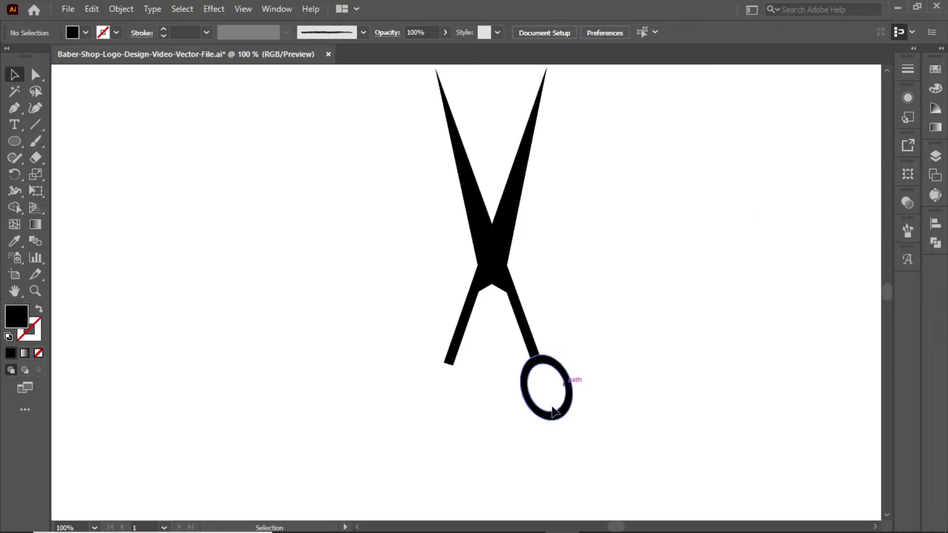
pyautogui.moveTo(553, 411); pyautogui.dragTo(425, 423)
# - Reorder the right scissor half's stacking and add a small bump on its handle arm
pyautogui.click(434, 412)
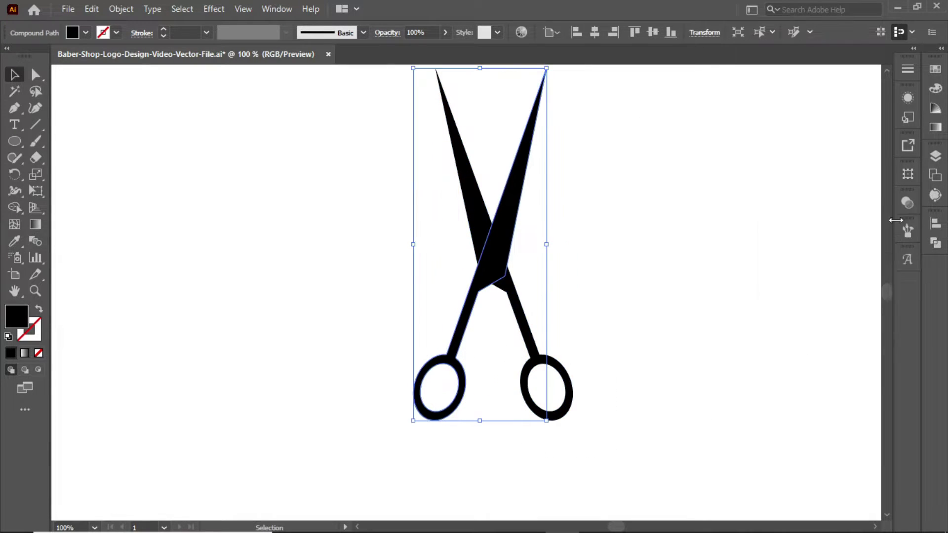
pyautogui.click(561, 401)
pyautogui.rightClick(554, 172)
pyautogui.click(783, 324)
pyautogui.click(580, 303)
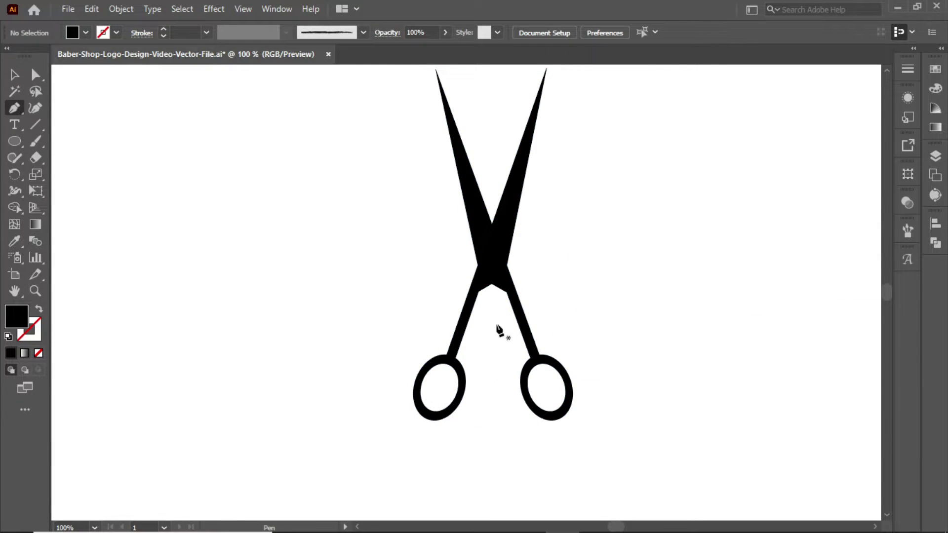
pyautogui.moveTo(520, 302); pyautogui.dragTo(530, 330)
# - Add a short thick black rest line below the left ring
pyautogui.click(304, 255)
pyautogui.click(35, 74)
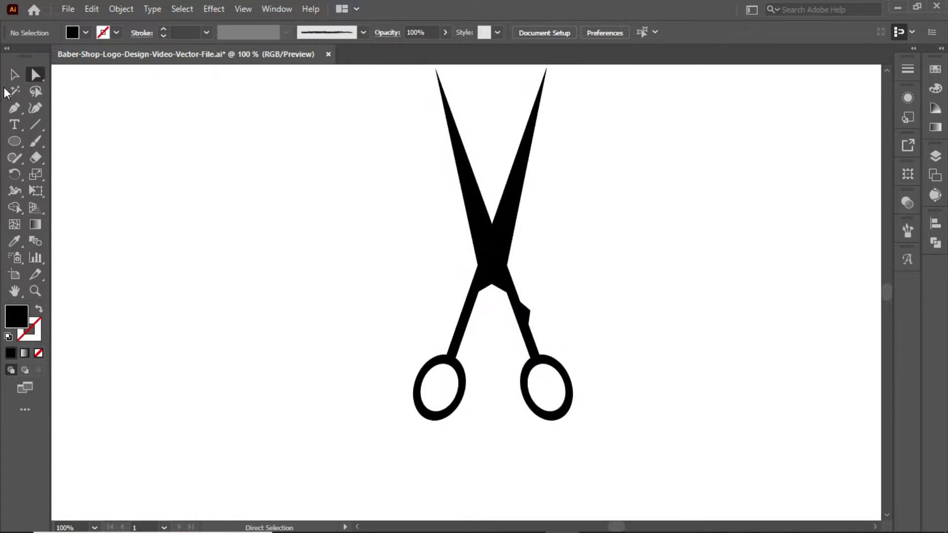
pyautogui.click(448, 412)
pyautogui.click(467, 421)
pyautogui.hotkey('shift', 'x')
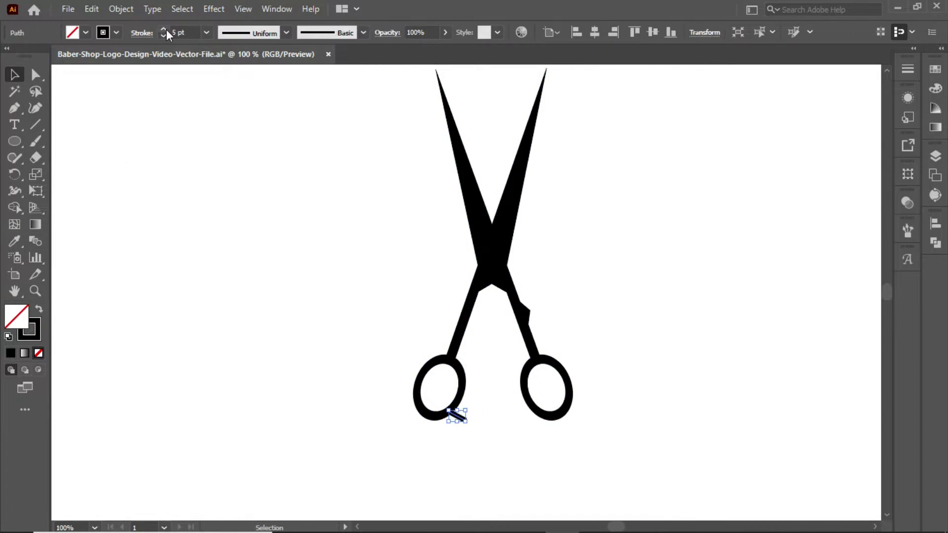
pyautogui.press('v')
# - Pen a tang line off the right ring, outline it and Unite it with the scissors
pyautogui.press('p')
pyautogui.click(508, 327)
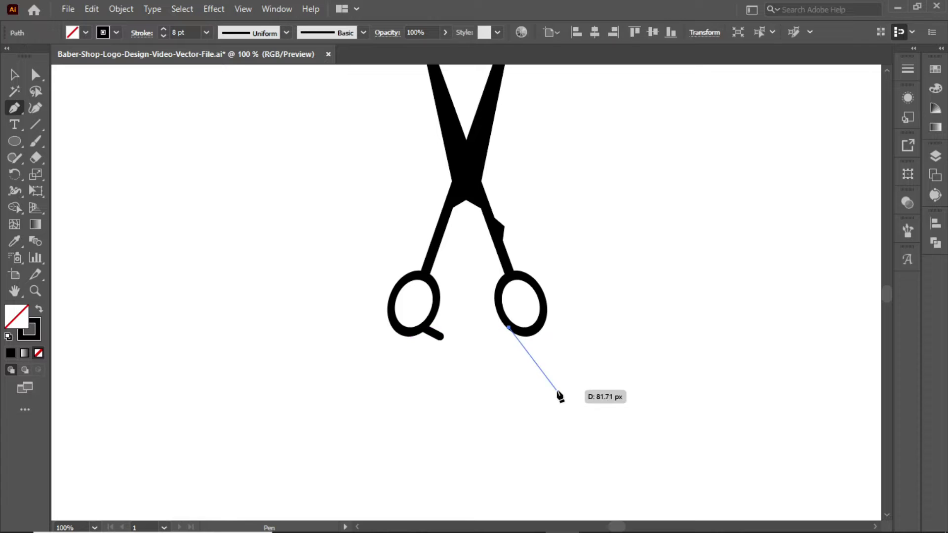
pyautogui.click(547, 371)
pyautogui.click(13, 74)
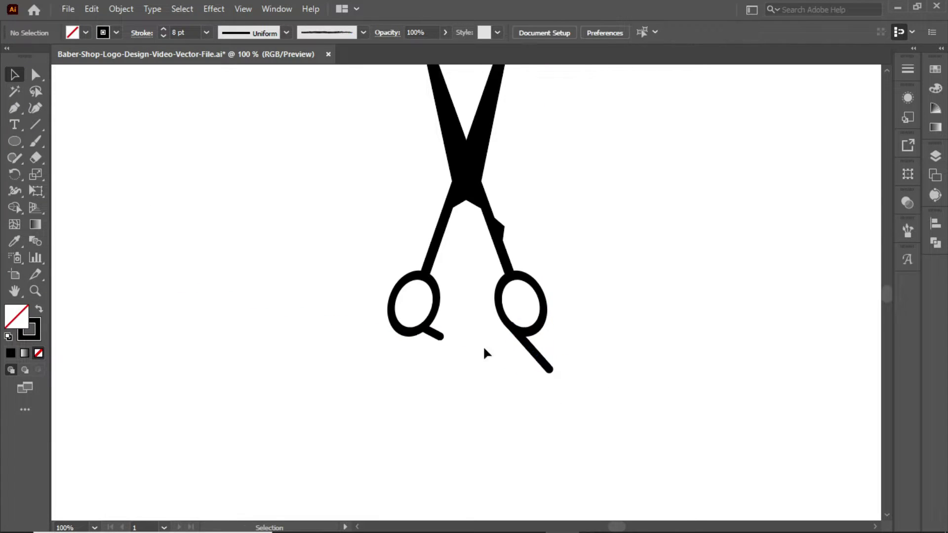
pyautogui.hotkey('ctrl', 'shift', 'F9')
pyautogui.click(529, 348)
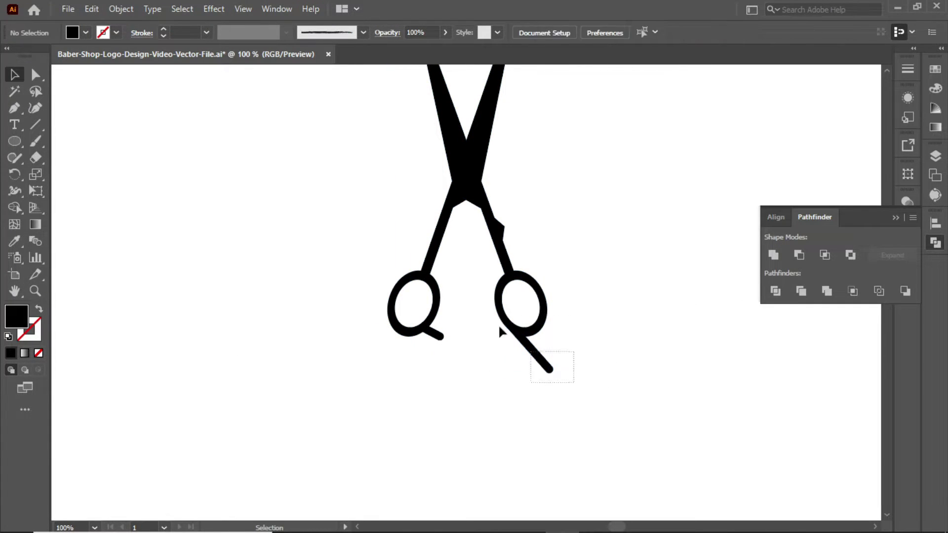
pyautogui.keyDown('shift'); pyautogui.click(498, 328); pyautogui.keyUp('shift')
pyautogui.click(773, 255)
pyautogui.click(116, 143)
# - Smooth the joins where both rings meet their rest and arm
pyautogui.press('a')
pyautogui.click(429, 326)
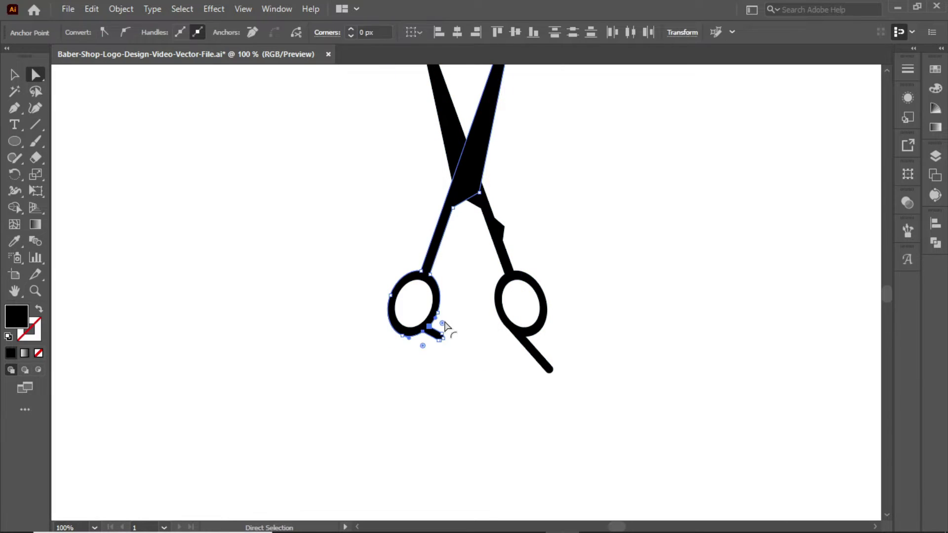
pyautogui.moveTo(422, 271); pyautogui.dragTo(432, 270)
pyautogui.moveTo(513, 271); pyautogui.dragTo(525, 258)
pyautogui.click(528, 334)
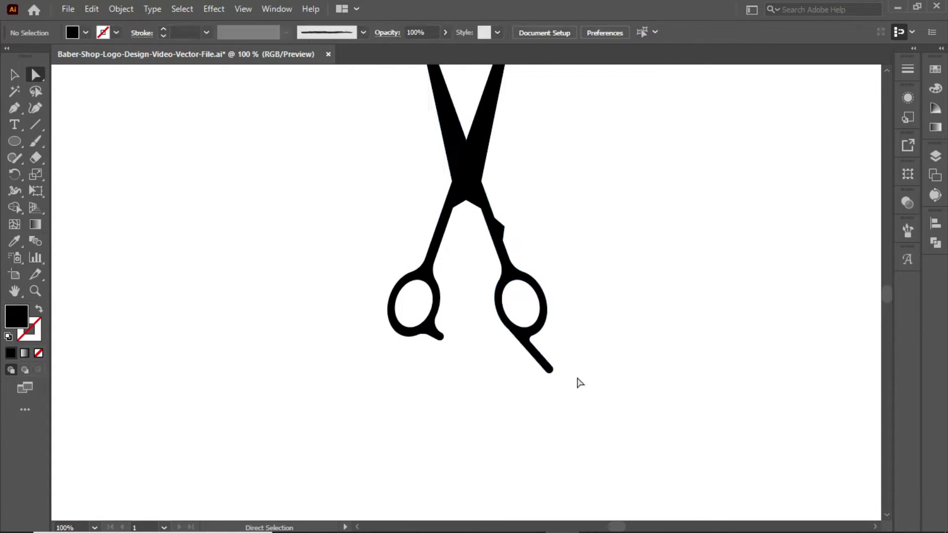
# - Adjust the right ring's anchors and bulge its outer curve
pyautogui.moveTo(383, 220); pyautogui.dragTo(372, 256)
pyautogui.scroll(2, 360, 241)
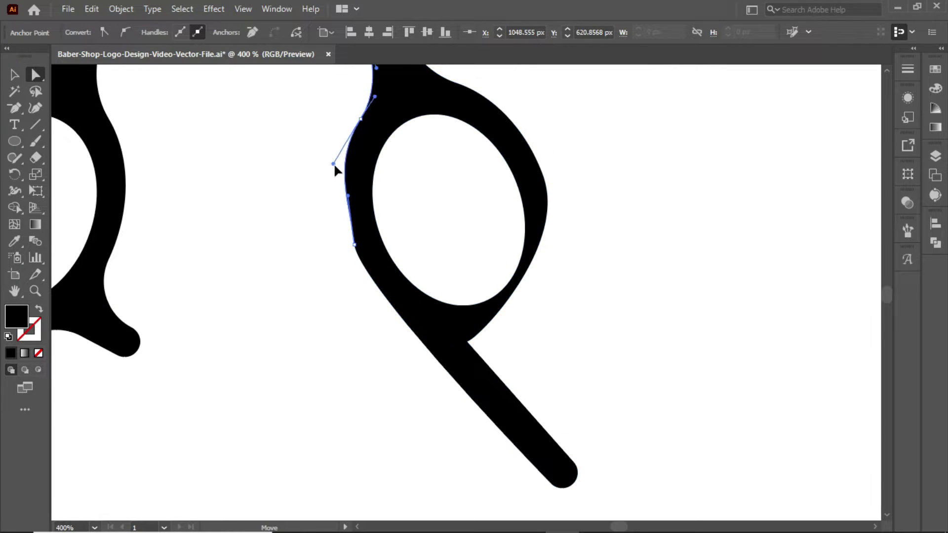
pyautogui.click(542, 176)
pyautogui.moveTo(576, 286); pyautogui.dragTo(587, 306)
pyautogui.click(467, 341)
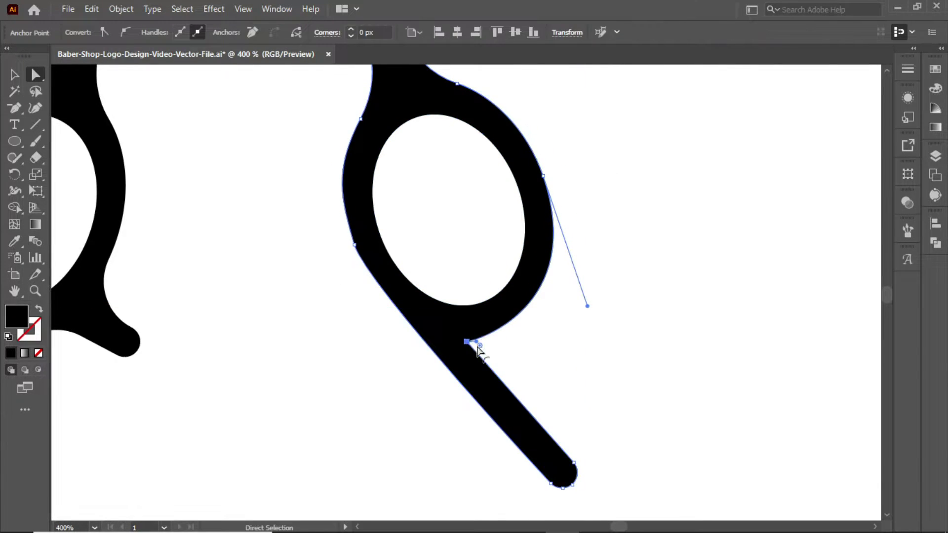
# - Delete an anchor on the tang's blunt end and pull it into a sharp tip
pyautogui.click(18, 114)
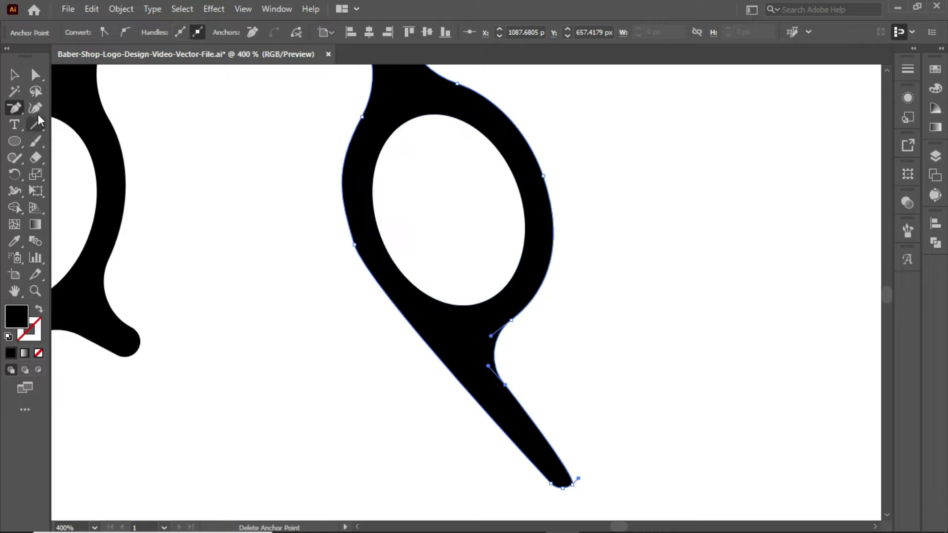
pyautogui.click(552, 487)
pyautogui.press('a')
pyautogui.moveTo(571, 486); pyautogui.dragTo(563, 472)
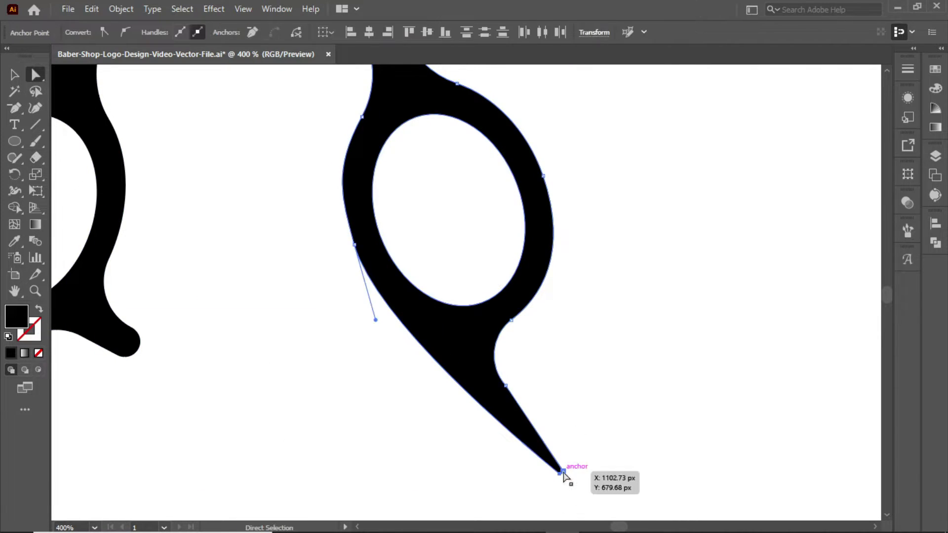
pyautogui.hotkey('ctrl', '+')
pyautogui.hotkey('ctrl', '+')
pyautogui.hotkey('ctrl', '+')
pyautogui.moveTo(477, 296); pyautogui.dragTo(493, 291)
pyautogui.click(517, 254)
pyautogui.press('v')
pyautogui.hotkey('ctrl', '0')
pyautogui.hotkey('ctrl', '+')
pyautogui.hotkey('ctrl', '+')
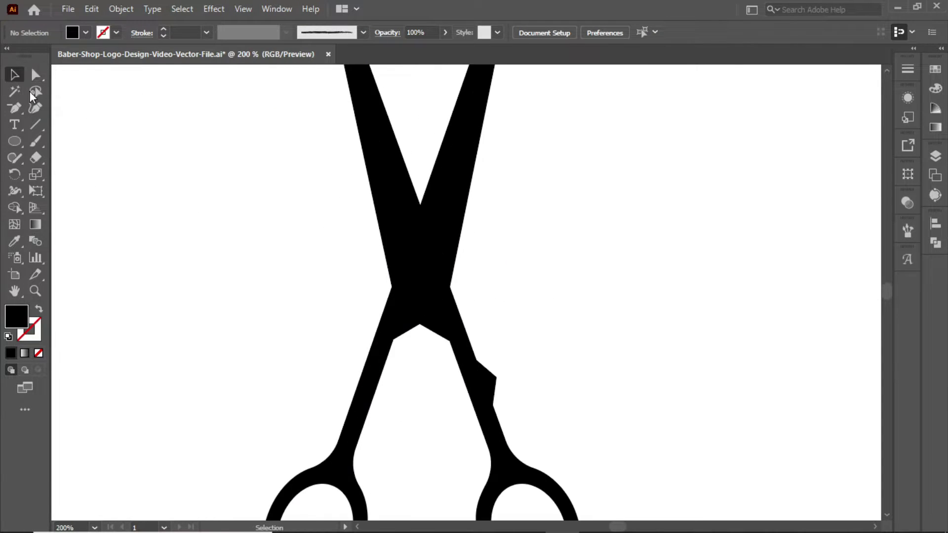
# - Apply Offset Path to the right blade to cut a gap between the blades
pyautogui.press('a')
pyautogui.click(491, 395)
pyautogui.press('v')
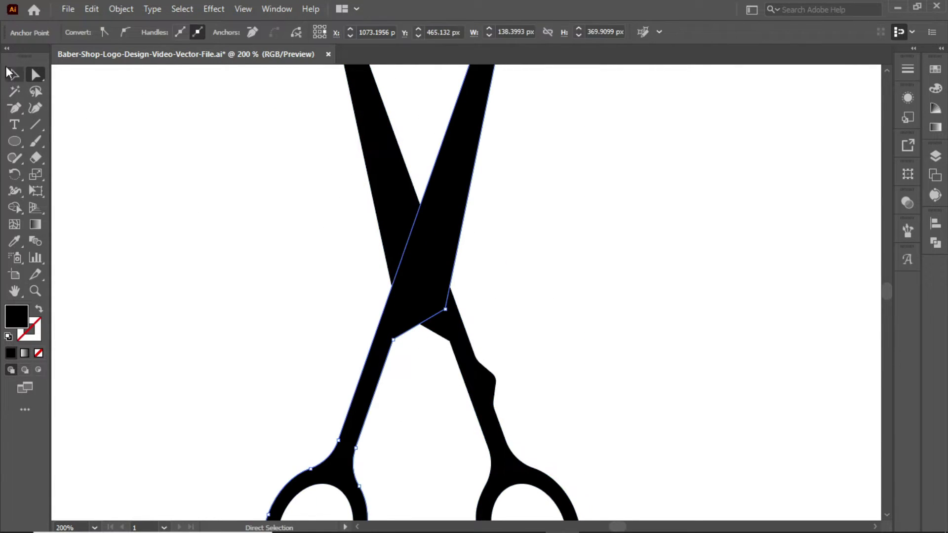
pyautogui.click(109, 8)
pyautogui.click(359, 388)
pyautogui.press('Return')
pyautogui.hotkey('ctrl', 'shift', 'a')
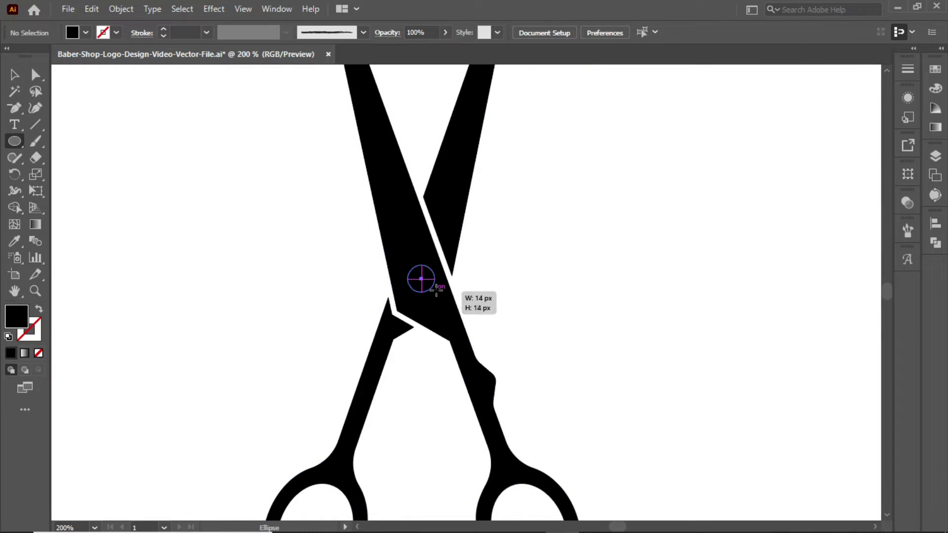
# - Draw a small pivot circle where the blades cross
pyautogui.moveTo(436, 291); pyautogui.dragTo(429, 291)
pyautogui.press('v')
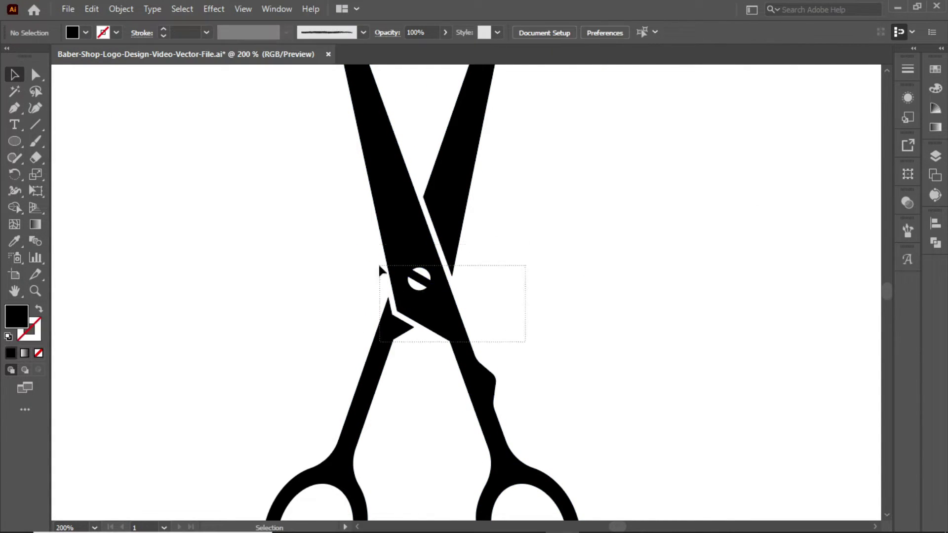
pyautogui.hotkey('ctrl', '-')
pyautogui.hotkey('ctrl', '-')
pyautogui.hotkey('ctrl', '-')
# - Pen a curved razor path and give it a 45 pt black stroke
pyautogui.click(454, 336)
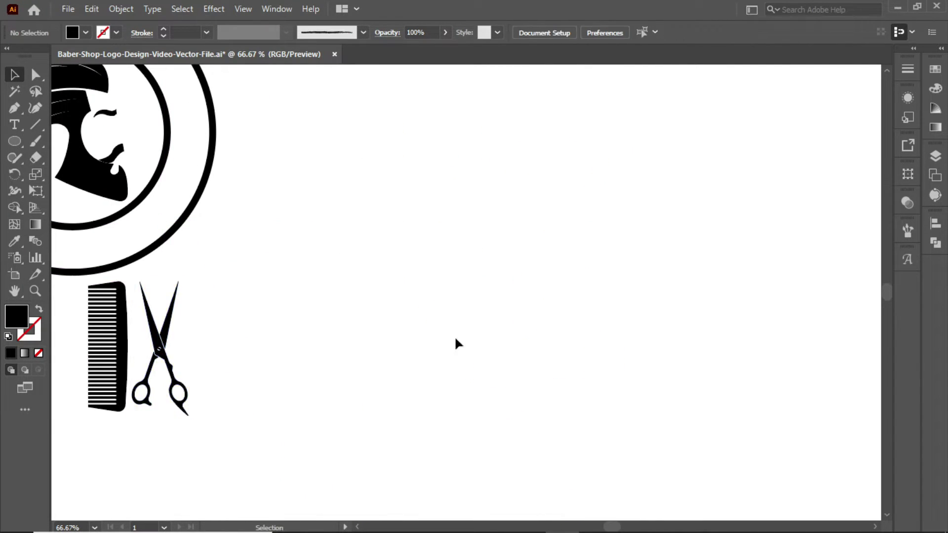
pyautogui.press('p')
pyautogui.click(335, 300)
pyautogui.moveTo(567, 325); pyautogui.dragTo(642, 311)
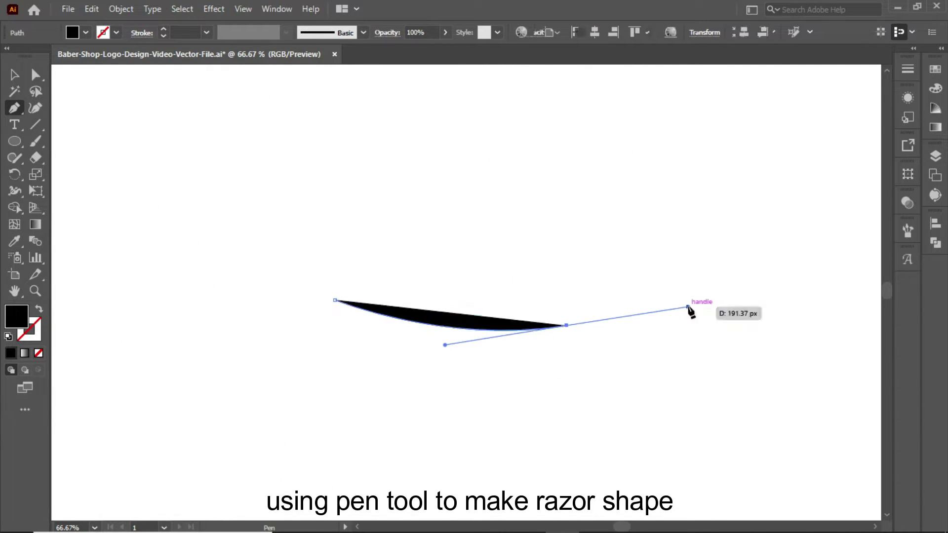
pyautogui.press('v')
pyautogui.hotkey('shift', 'x')
pyautogui.click(185, 32)
pyautogui.write('25')
pyautogui.press('Return')
pyautogui.write('45')
pyautogui.press('Return')
pyautogui.hotkey('ctrl', 'shift', 'a')
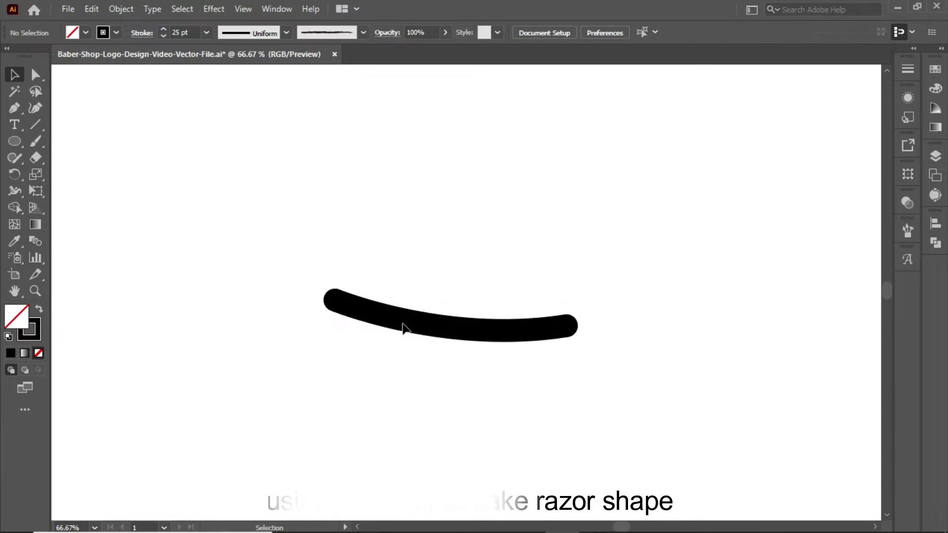
# - Taper the razor bar's left end with the Width tool and narrow it
pyautogui.moveTo(581, 322); pyautogui.dragTo(577, 316)
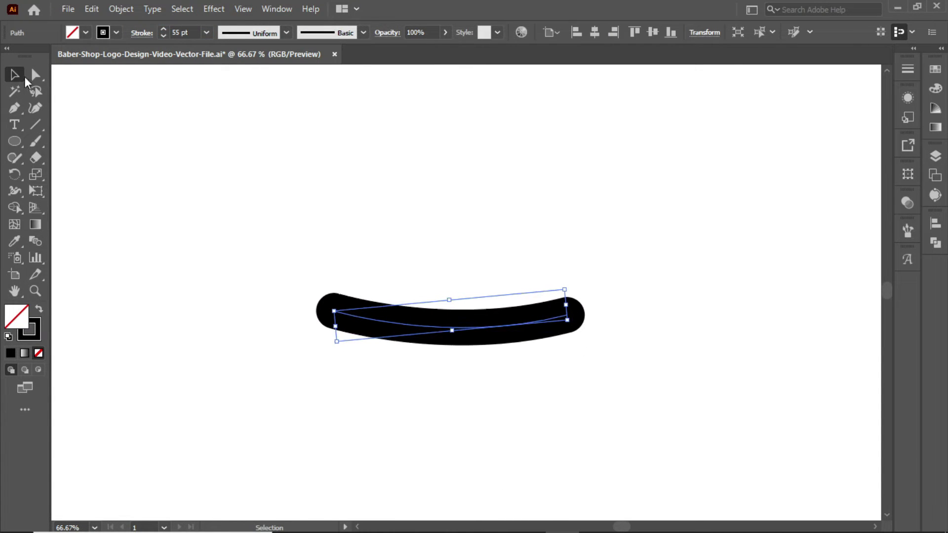
pyautogui.hotkey('shift', 'w')
pyautogui.moveTo(331, 318); pyautogui.dragTo(338, 319)
pyautogui.press('v')
pyautogui.moveTo(572, 309); pyautogui.dragTo(554, 307)
pyautogui.click(388, 392)
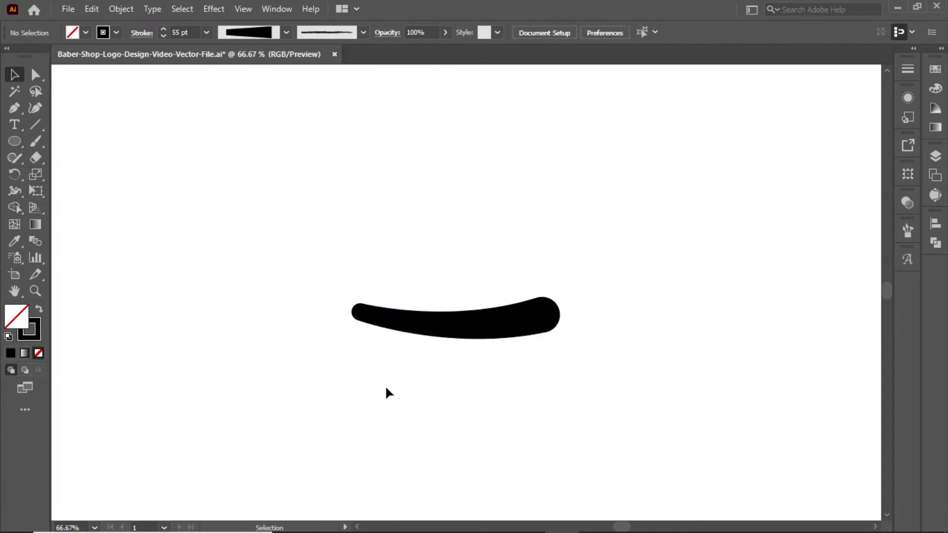
# - Pen a thin curved line rising from the bar's left end
pyautogui.hotkey('ctrl', '1')
pyautogui.click(334, 440)
pyautogui.moveTo(397, 158); pyautogui.dragTo(400, 111)
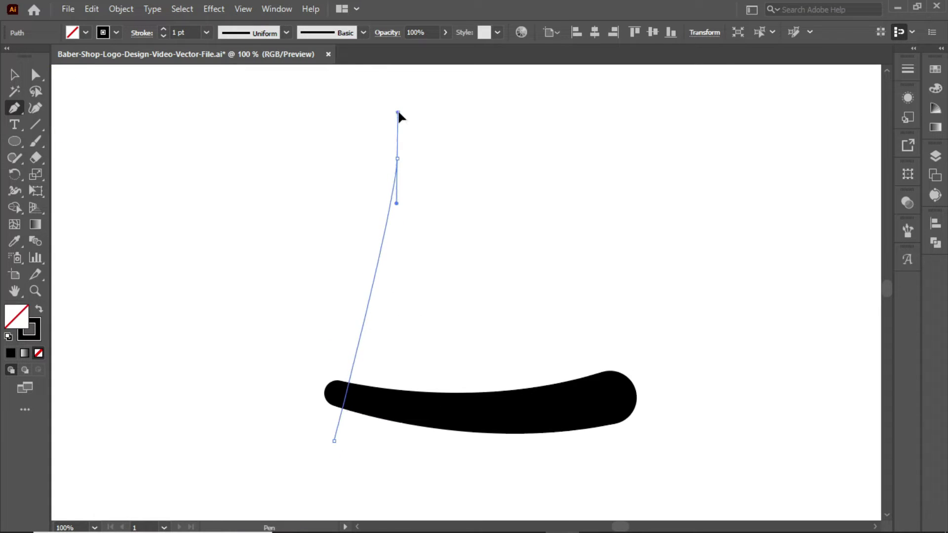
pyautogui.press('a')
pyautogui.moveTo(393, 205); pyautogui.dragTo(376, 402)
pyautogui.press('v')
pyautogui.click(334, 310)
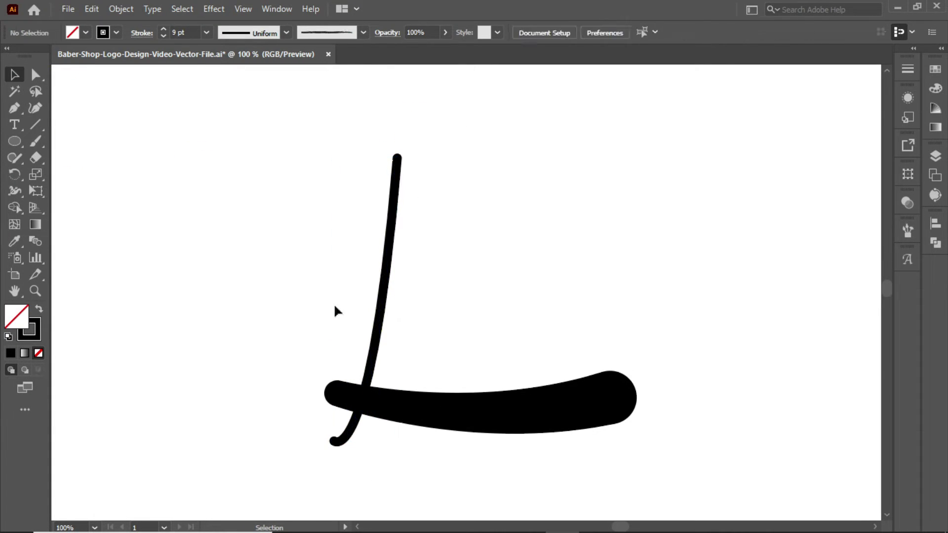
pyautogui.moveTo(14, 107); pyautogui.dragTo(48, 108)
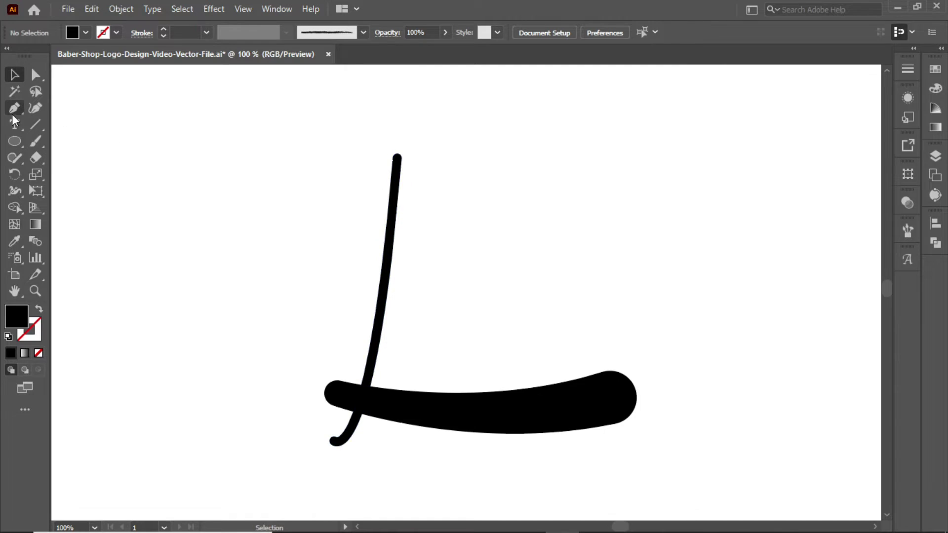
# - Offset the razor bar's outline and send the thin spine back behind the handle
pyautogui.click(484, 410)
pyautogui.click(121, 9)
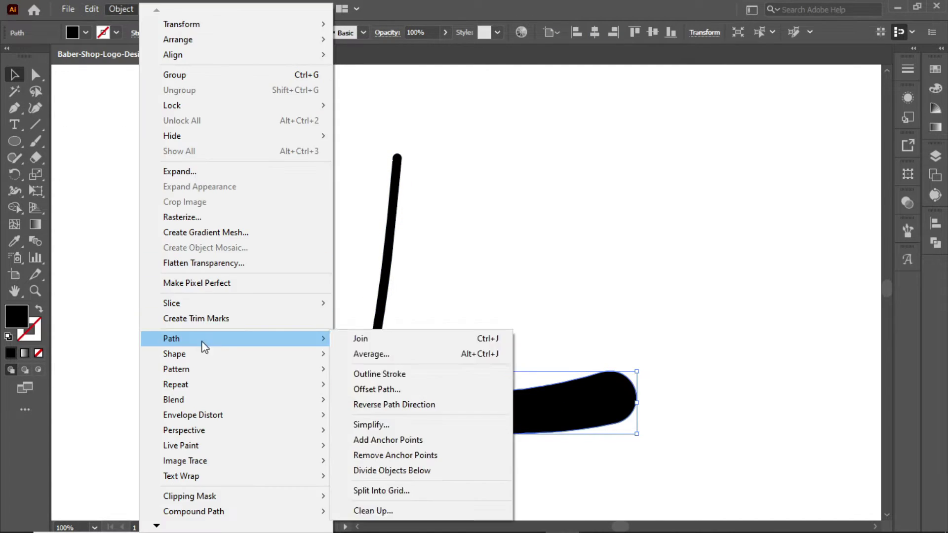
pyautogui.click(451, 387)
pyautogui.click(776, 184)
pyautogui.click(798, 255)
pyautogui.hotkey('ctrl', 'z')
pyautogui.rightClick(391, 206)
pyautogui.click(593, 444)
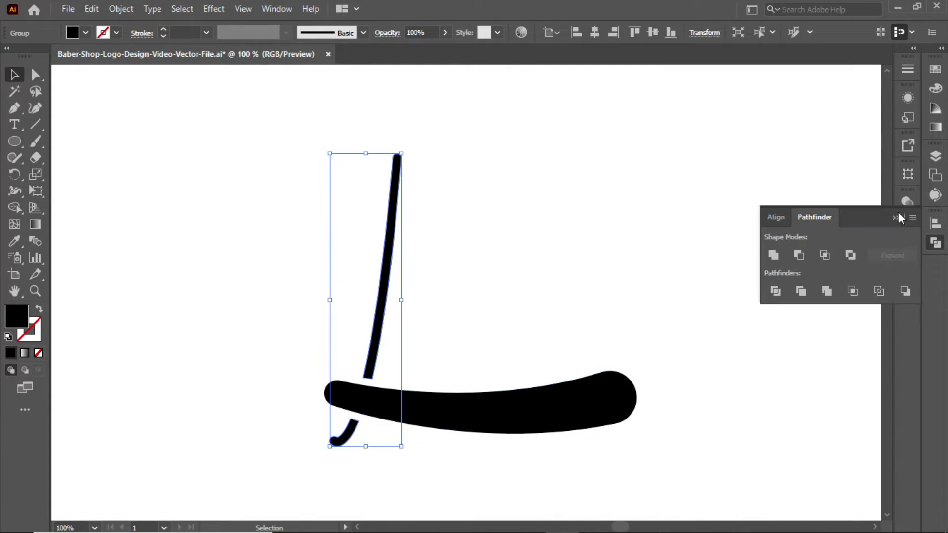
# - Draw a blade outline beside the spine and round its corners with live corners
pyautogui.click(14, 107)
pyautogui.click(379, 379)
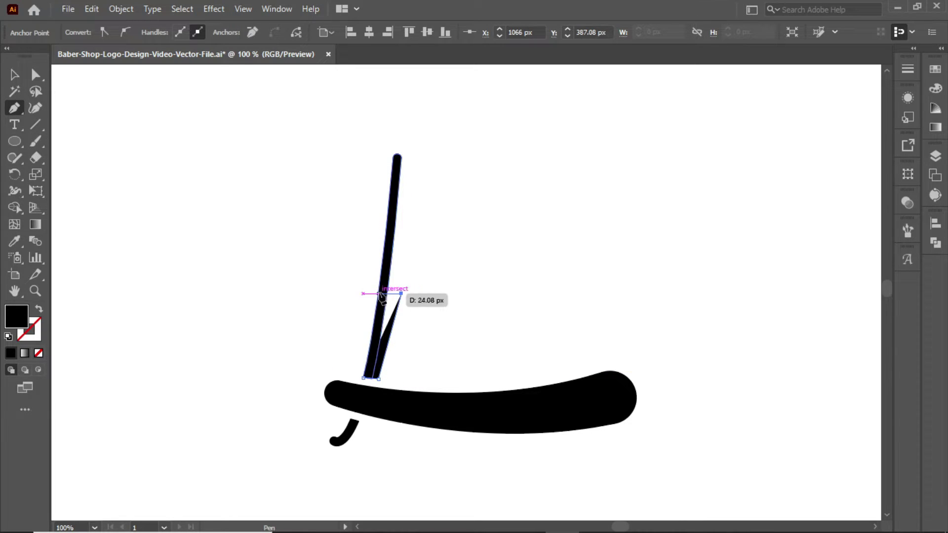
pyautogui.keyDown('ctrl'); pyautogui.click(270, 323); pyautogui.keyUp('ctrl')
pyautogui.click(440, 161)
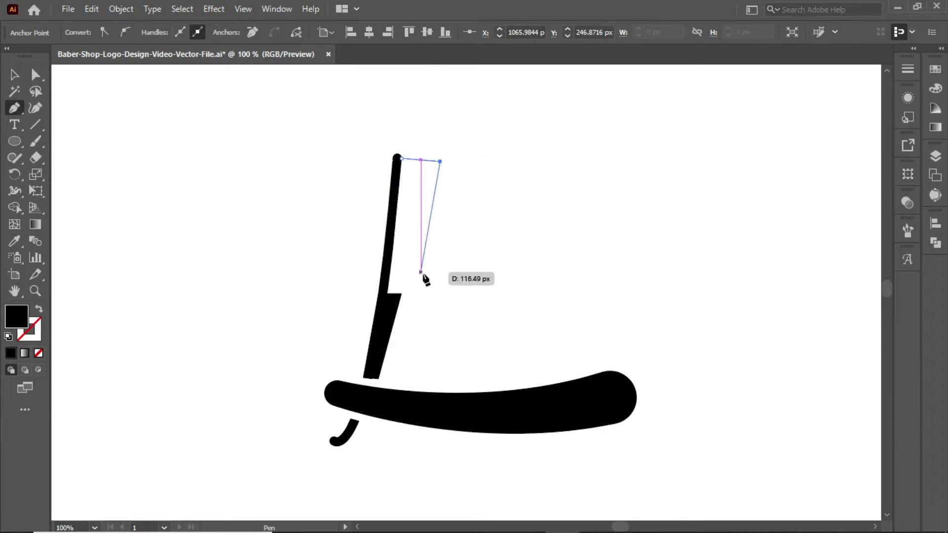
pyautogui.click(14, 75)
pyautogui.click(427, 246)
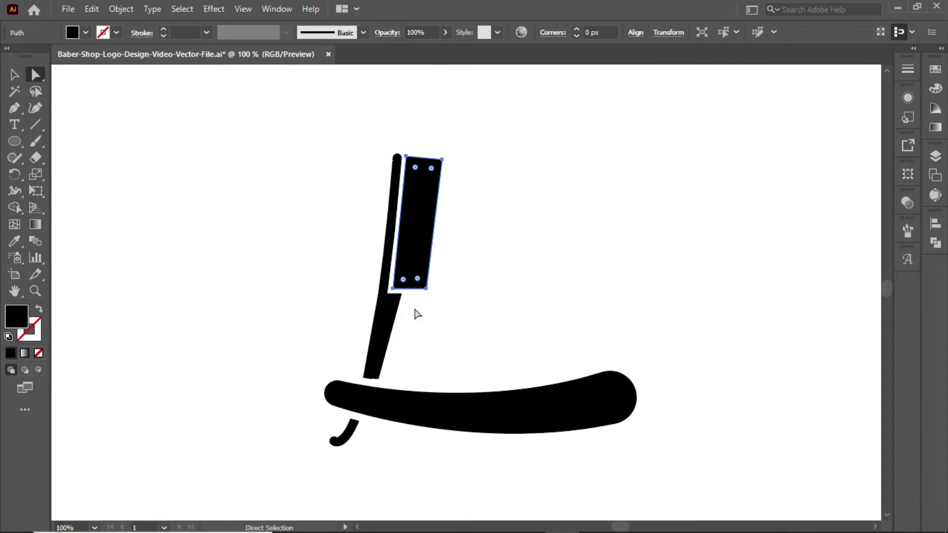
pyautogui.moveTo(417, 278); pyautogui.dragTo(423, 296)
pyautogui.click(385, 382)
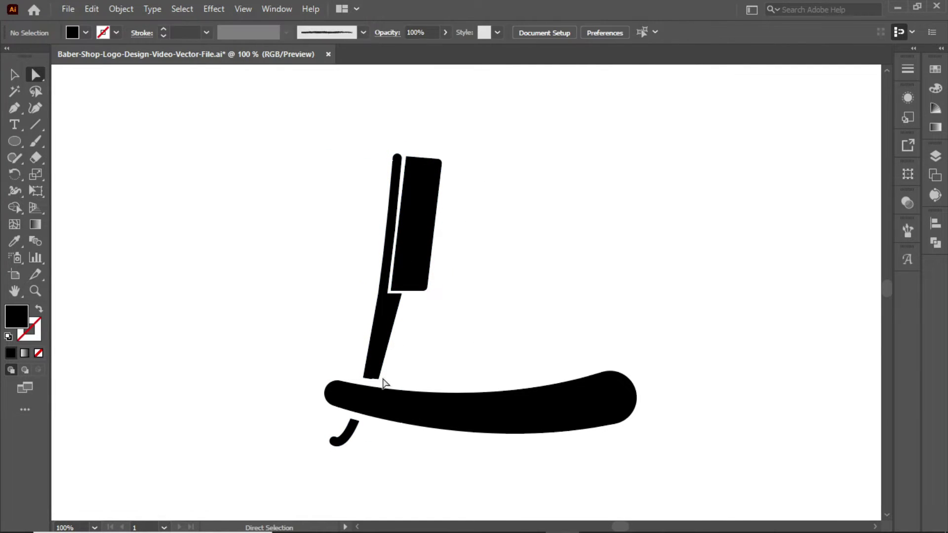
# - Move the whole razor artwork to the left
pyautogui.click(411, 305)
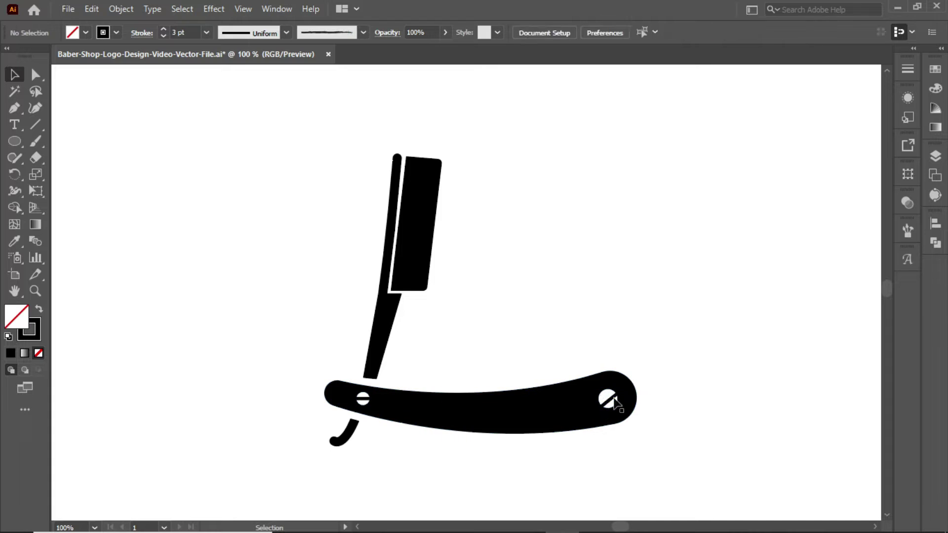
pyautogui.hotkey('ctrl', 'a')
pyautogui.moveTo(483, 415); pyautogui.dragTo(377, 417)
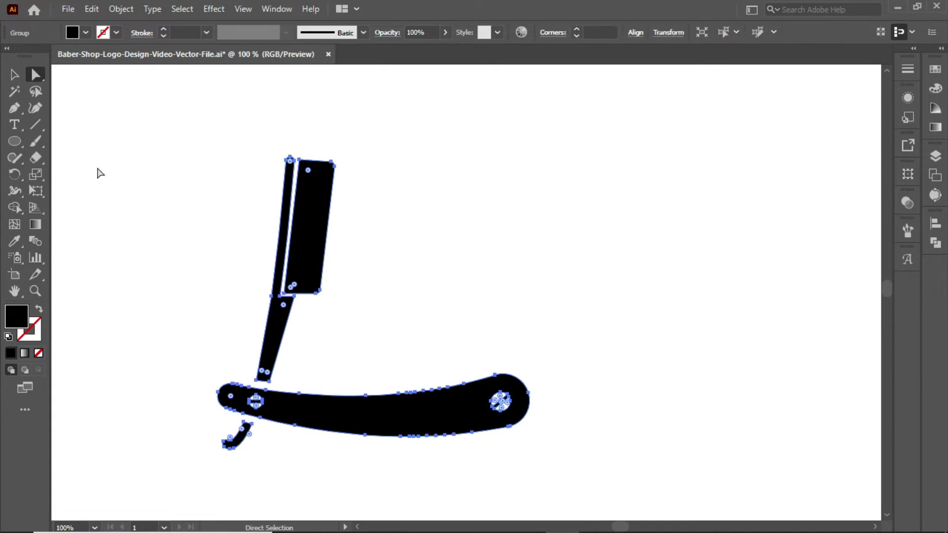
pyautogui.click(237, 168)
# - Set the razor beside the comb and duplicate the black circle to the right
pyautogui.hotkey('ctrl', '0')
pyautogui.moveTo(160, 381); pyautogui.dragTo(144, 375)
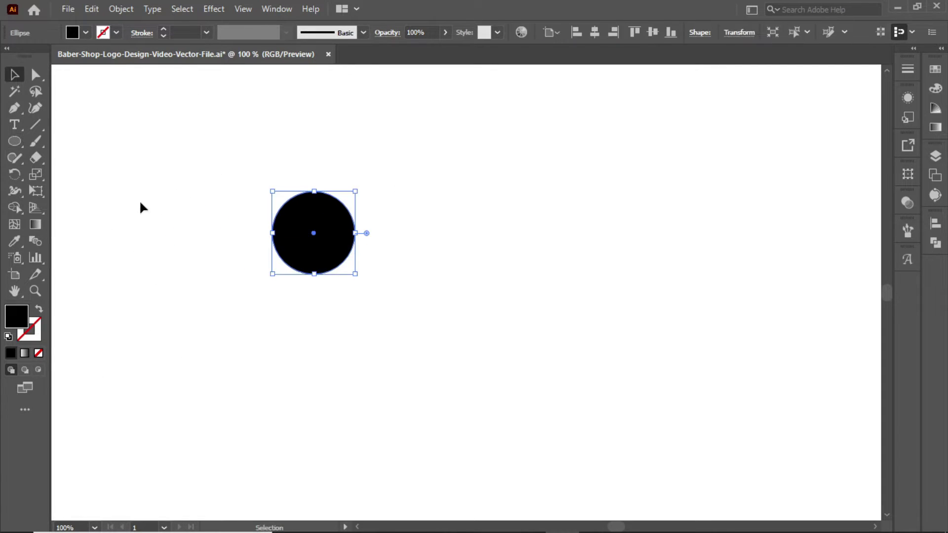
pyautogui.moveTo(541, 222)
pyautogui.mouseDown()
pyautogui.moveTo(545, 244)
pyautogui.moveTo(540, 238)
pyautogui.mouseUp()
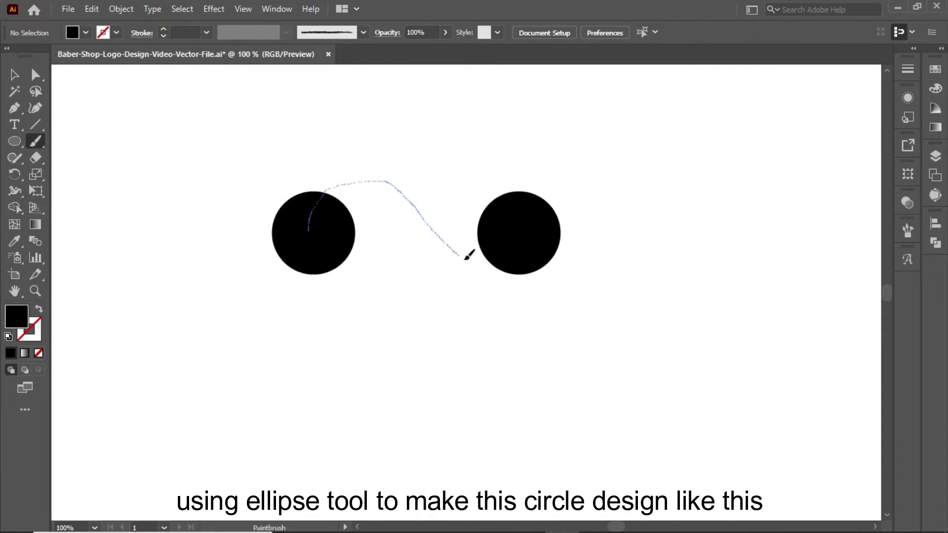
# - Link the two circles with a thick swooping stroke and adjust its anchors
pyautogui.moveTo(466, 256); pyautogui.dragTo(523, 232)
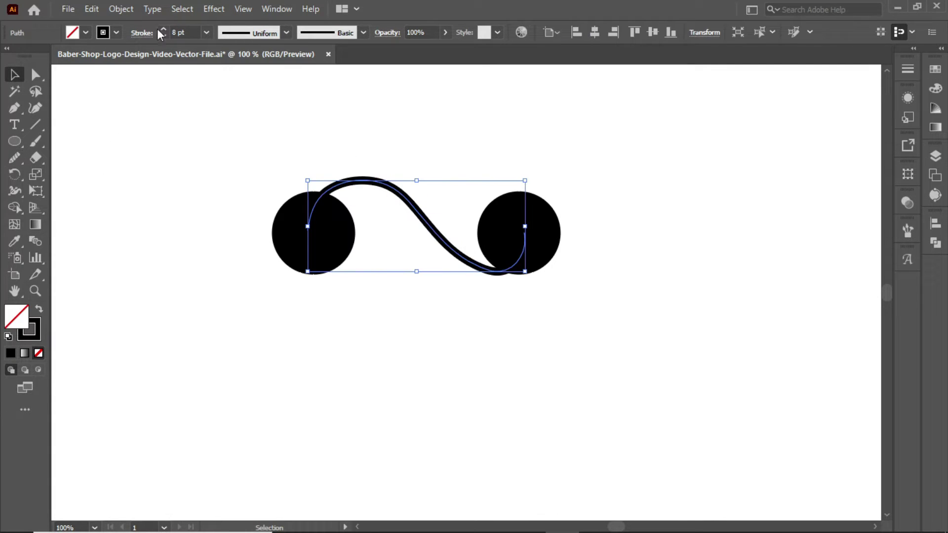
pyautogui.click(364, 279)
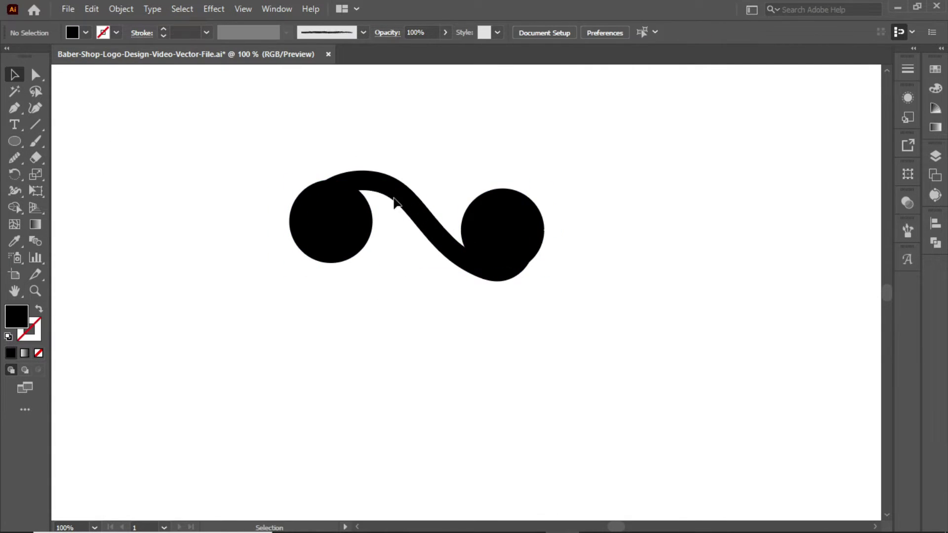
pyautogui.moveTo(512, 221); pyautogui.dragTo(536, 229)
pyautogui.click(518, 269)
pyautogui.press('p')
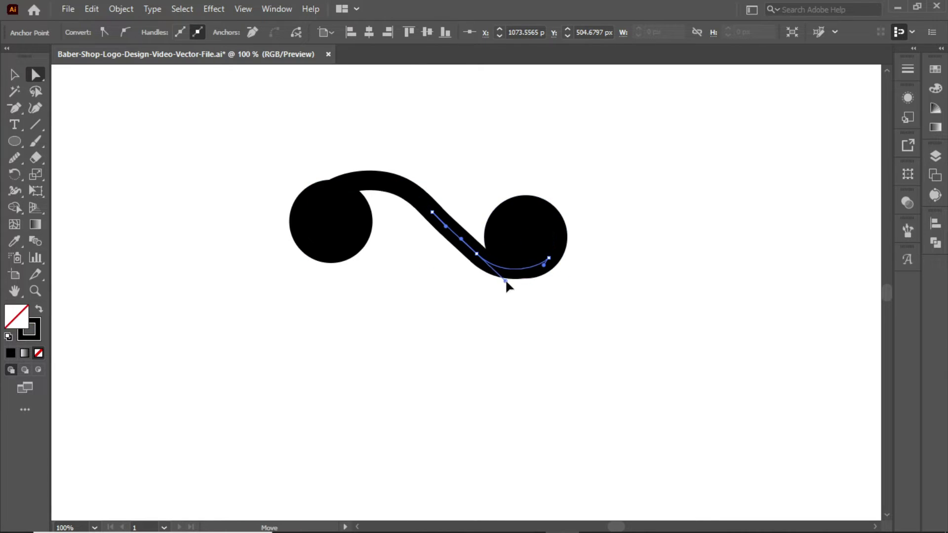
pyautogui.click(376, 187)
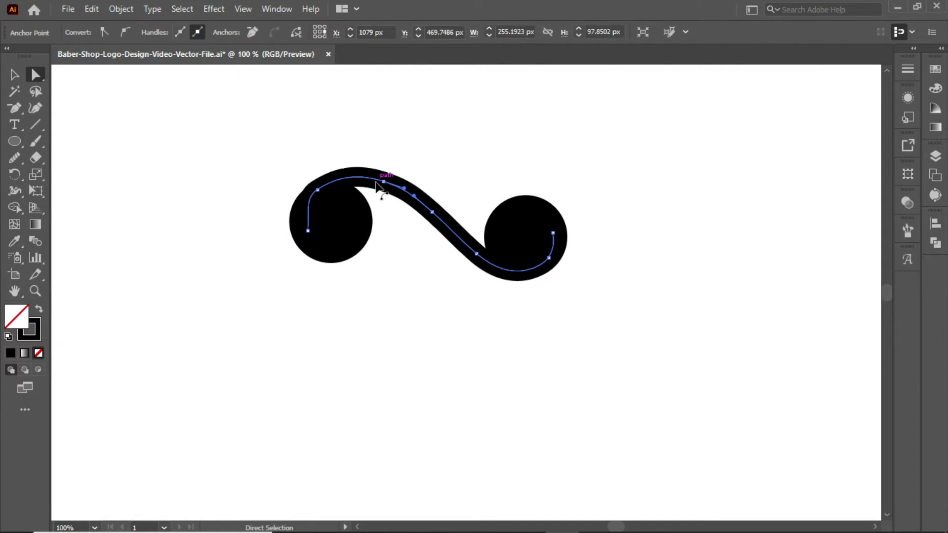
pyautogui.press('v')
pyautogui.click(311, 276)
# - Split off the curve's end, reflect it and curl it into the circles
pyautogui.click(542, 230)
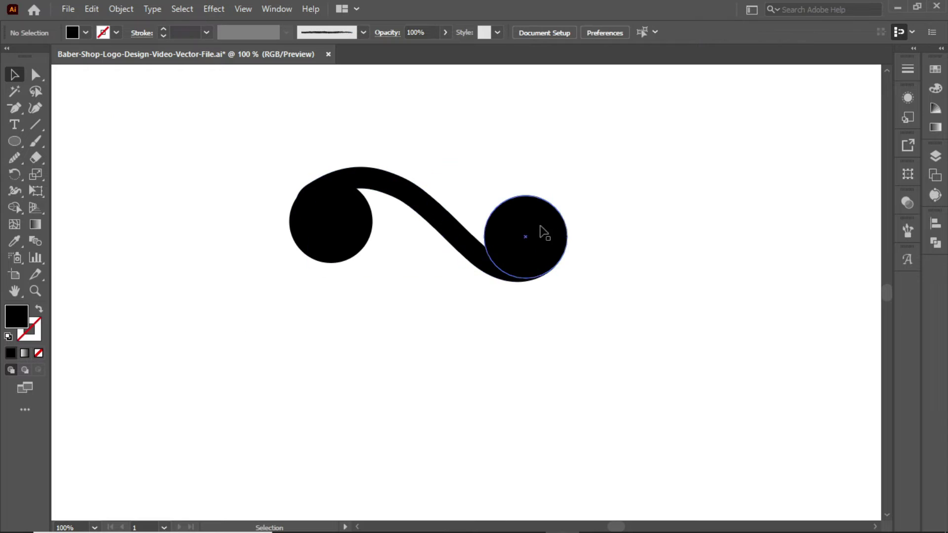
pyautogui.moveTo(229, 140); pyautogui.dragTo(393, 328)
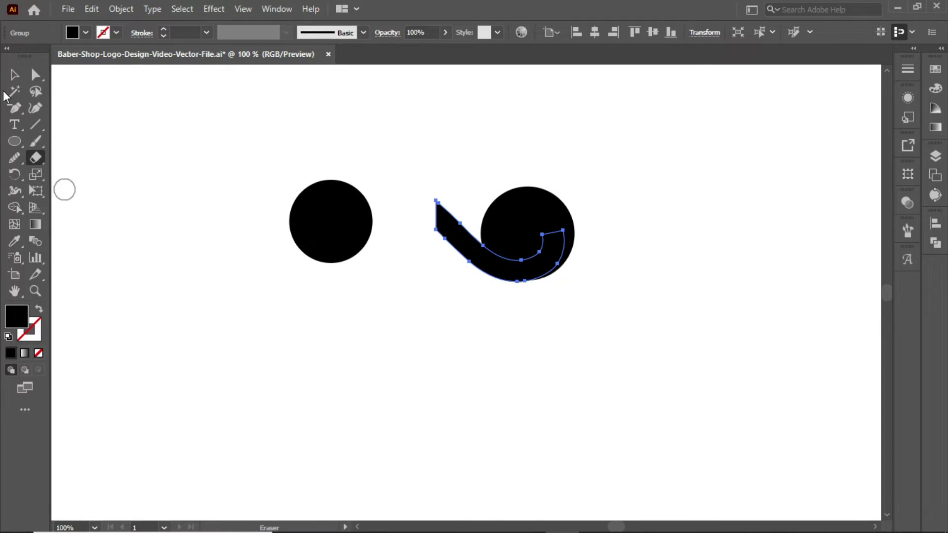
pyautogui.press('o')
pyautogui.press('Return')
pyautogui.click(736, 345)
pyautogui.rightClick(469, 244)
pyautogui.rightClick(482, 260)
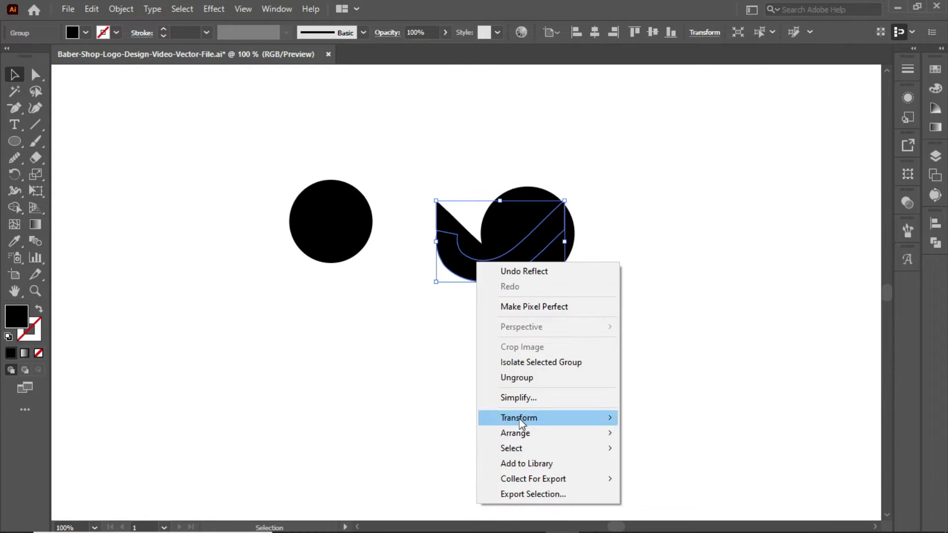
pyautogui.click(656, 462)
pyautogui.click(752, 346)
pyautogui.moveTo(419, 201)
pyautogui.mouseDown()
pyautogui.moveTo(359, 181)
pyautogui.moveTo(370, 222)
pyautogui.mouseUp()
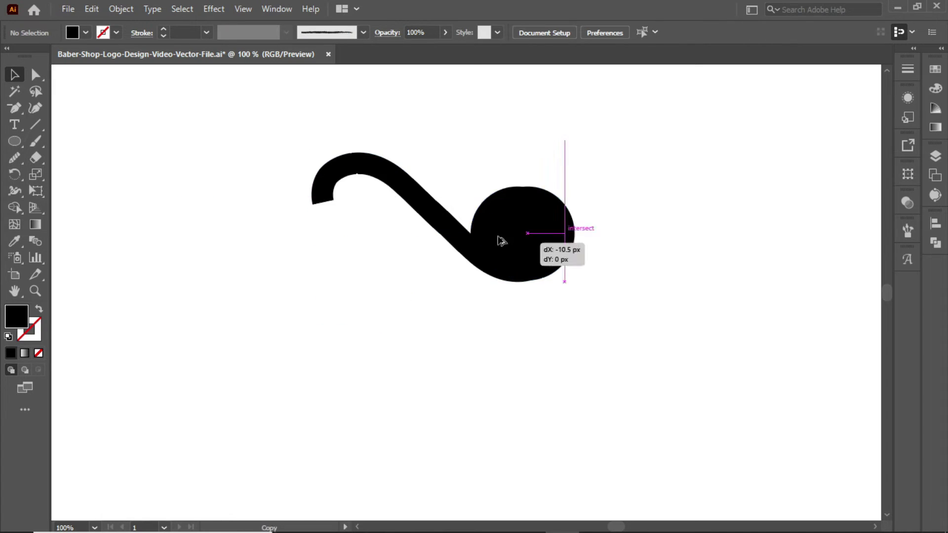
pyautogui.moveTo(499, 239); pyautogui.dragTo(543, 245)
# - Unite all the ornament pieces into one shape with Pathfinder
pyautogui.hotkey('ctrl', 'a')
pyautogui.click(907, 203)
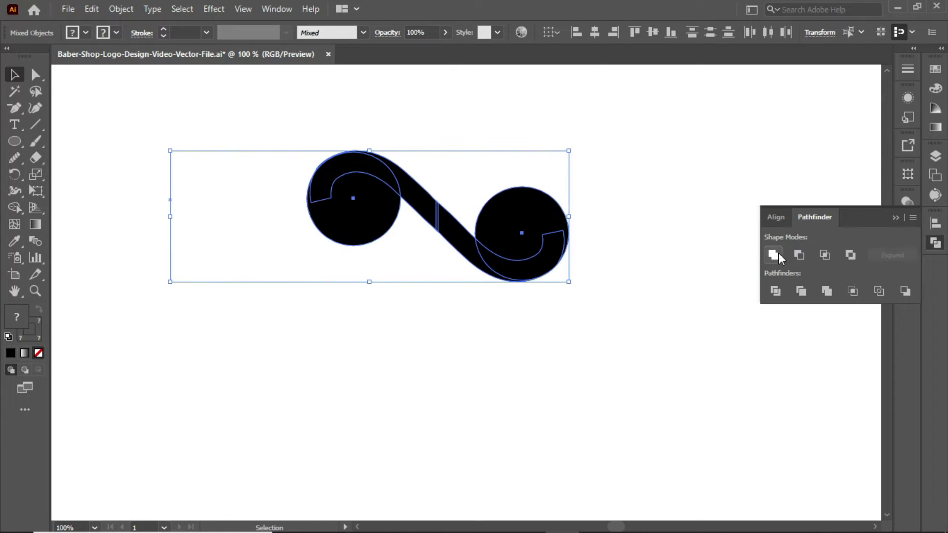
pyautogui.click(778, 253)
pyautogui.click(632, 375)
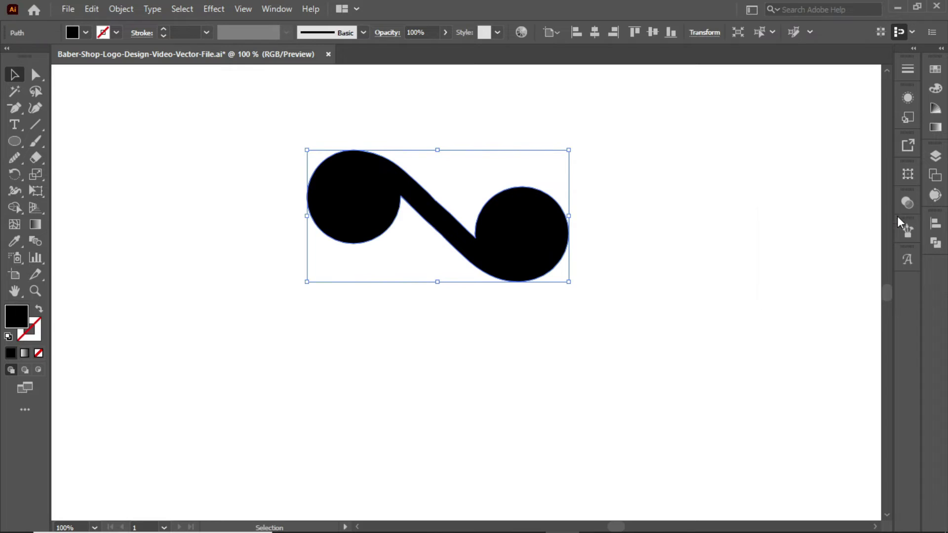
pyautogui.press('p')
pyautogui.press('v')
# - Enlarge the ornament and place it below the razor and comb
pyautogui.click(342, 226)
pyautogui.moveTo(569, 216); pyautogui.dragTo(615, 237)
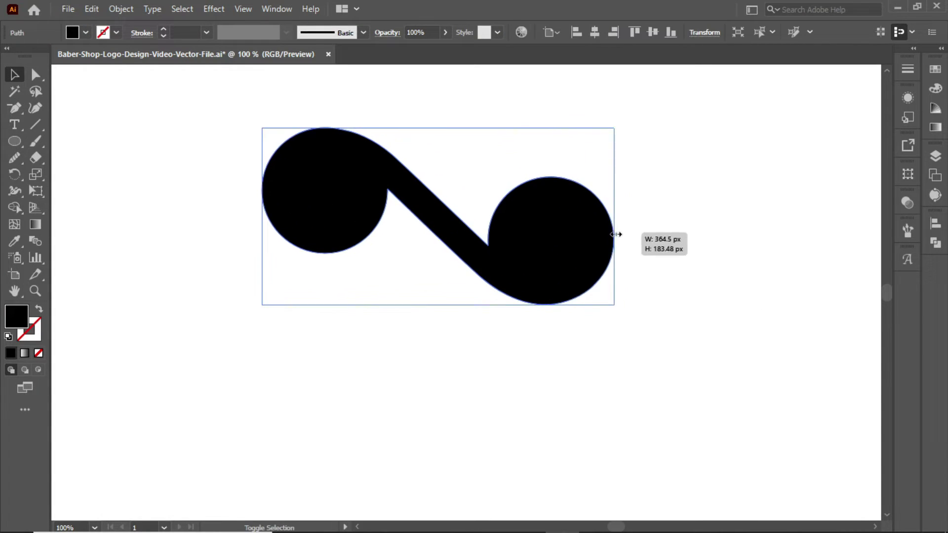
pyautogui.hotkey('ctrl', '0')
pyautogui.moveTo(492, 269); pyautogui.dragTo(196, 419)
pyautogui.moveTo(274, 246)
pyautogui.mouseDown()
pyautogui.moveTo(188, 180)
pyautogui.moveTo(494, 284)
pyautogui.mouseUp()
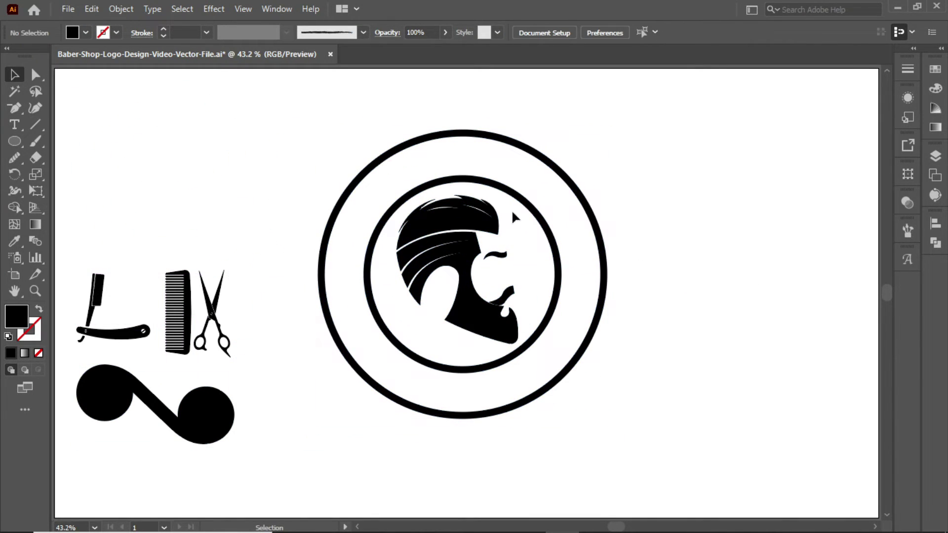
# - Place the ornament left of the rings with a vertically mirrored copy below it
pyautogui.moveTo(185, 422); pyautogui.dragTo(338, 249)
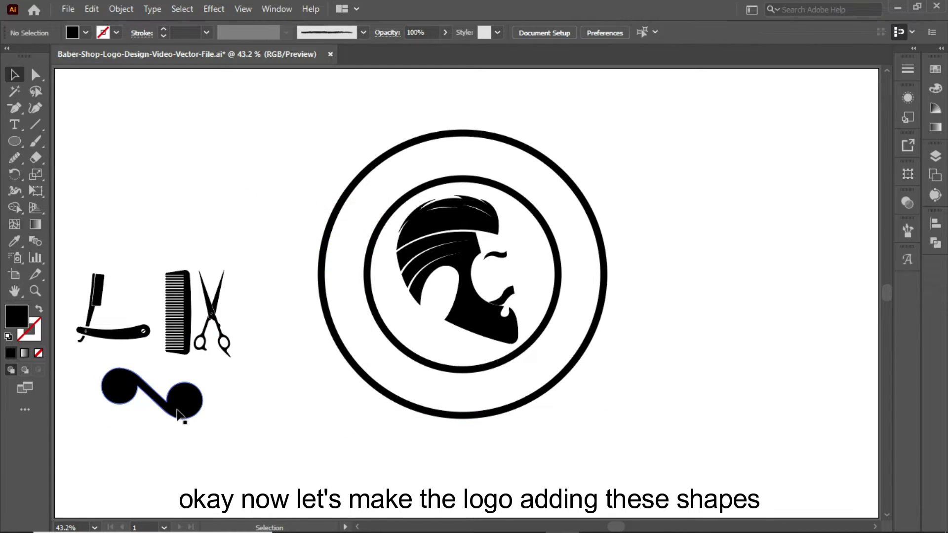
pyautogui.moveTo(190, 412); pyautogui.dragTo(393, 265)
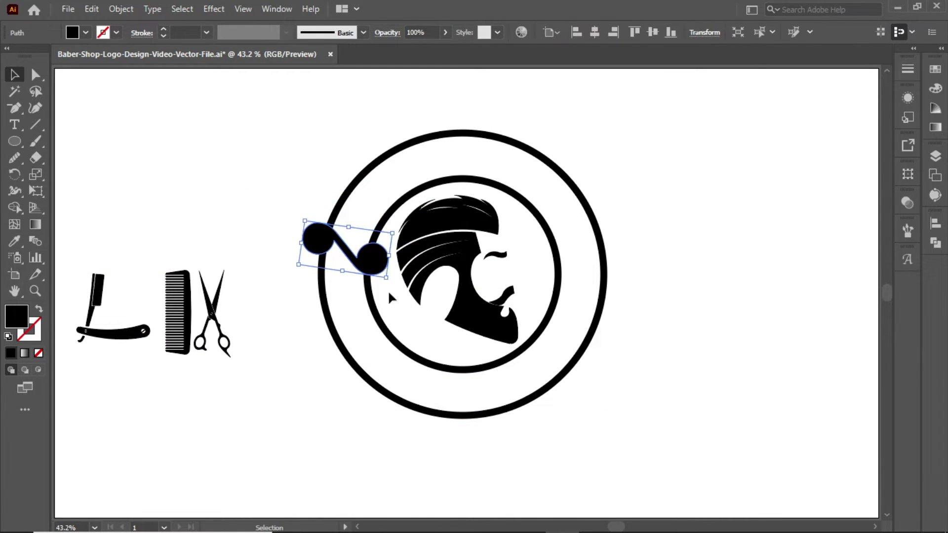
pyautogui.rightClick(316, 237)
pyautogui.click(603, 372)
pyautogui.moveTo(330, 250); pyautogui.dragTo(352, 348)
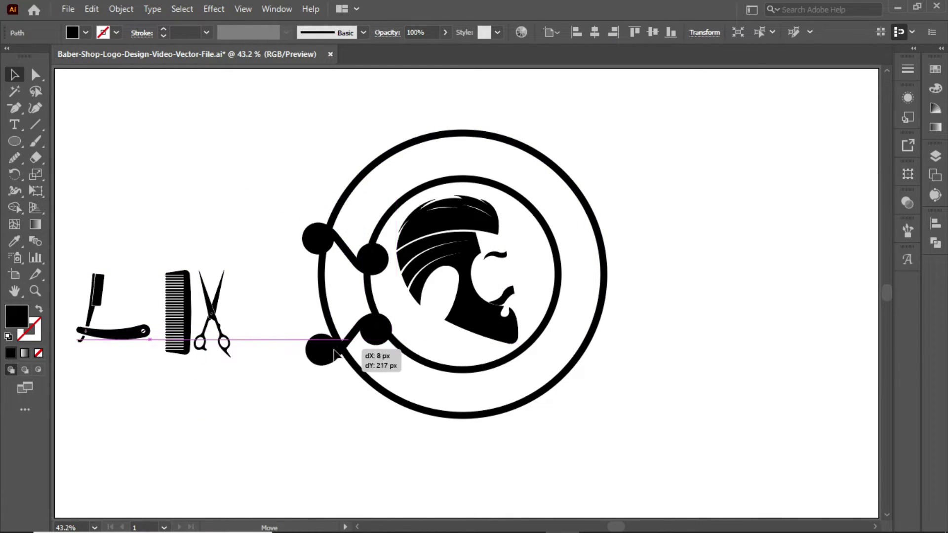
pyautogui.moveTo(319, 237); pyautogui.dragTo(318, 221)
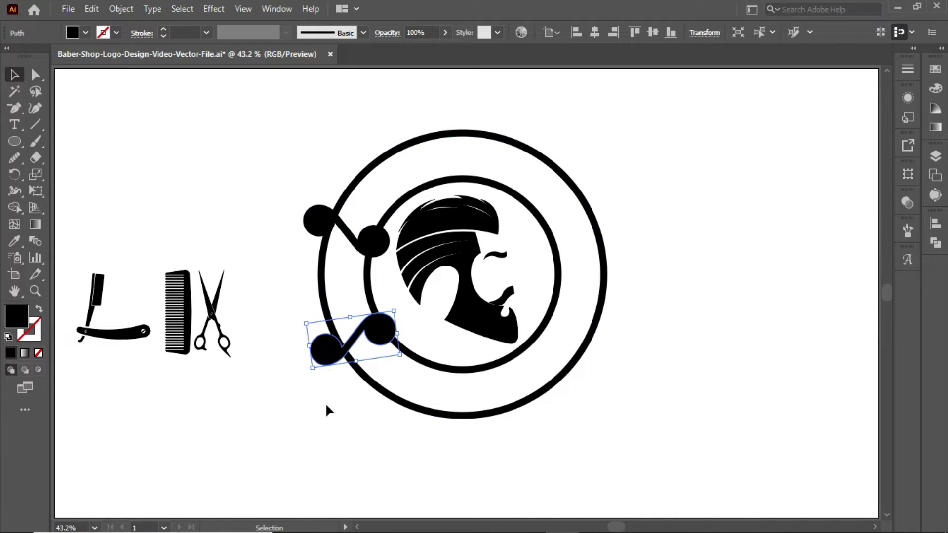
# - Reflect a copy of both left ornaments onto the badge's right side
pyautogui.keyDown('shift'); pyautogui.click(319, 217); pyautogui.keyUp('shift')
pyautogui.rightClick(318, 217)
pyautogui.click(498, 347)
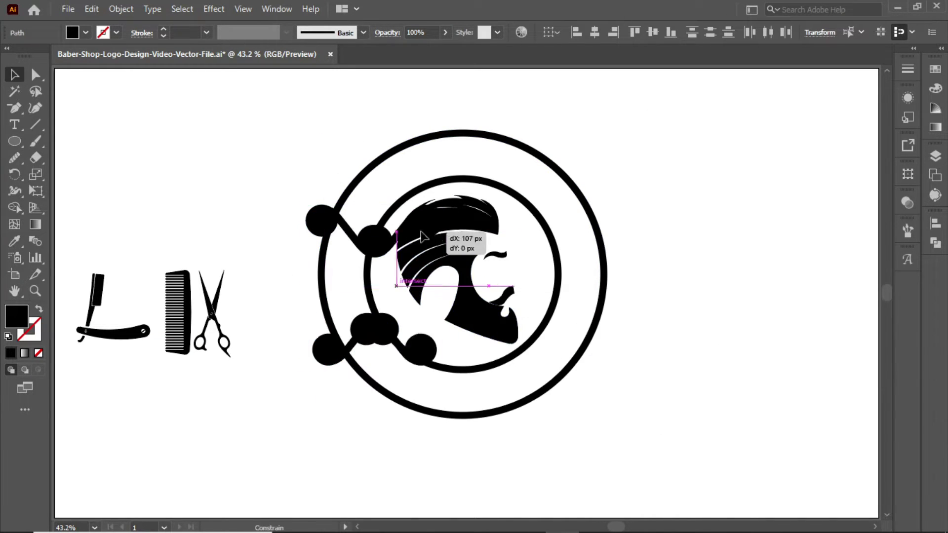
pyautogui.moveTo(439, 296); pyautogui.dragTo(670, 296)
pyautogui.click(670, 296)
# - Add offset outlines to the four ornaments and ungroup them
pyautogui.click(607, 217)
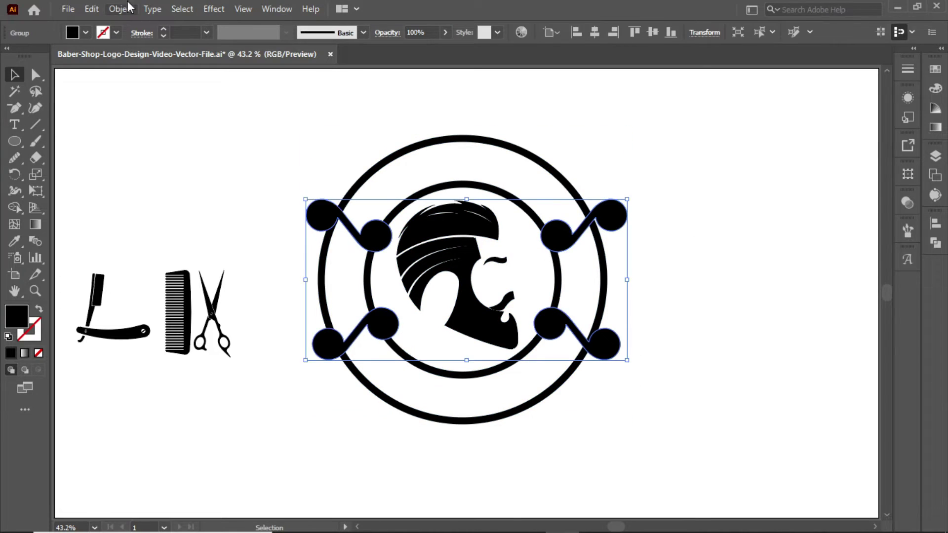
pyautogui.click(121, 9)
pyautogui.click(772, 184)
pyautogui.rightClick(634, 228)
pyautogui.click(663, 227)
# - Cut the rings where the top-right ornament crosses them using Pathfinder
pyautogui.click(623, 240)
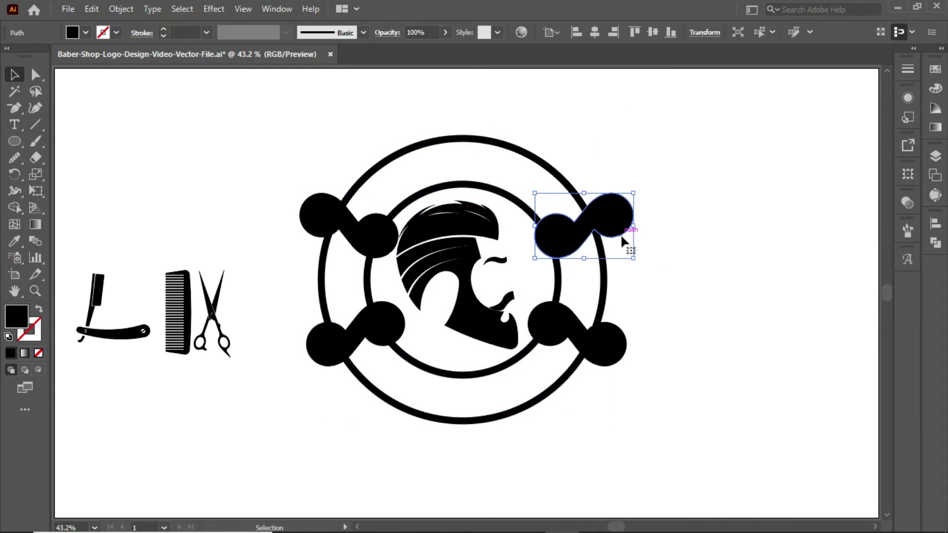
pyautogui.keyDown('shift'); pyautogui.click(557, 256); pyautogui.keyUp('shift')
pyautogui.click(907, 202)
pyautogui.click(803, 252)
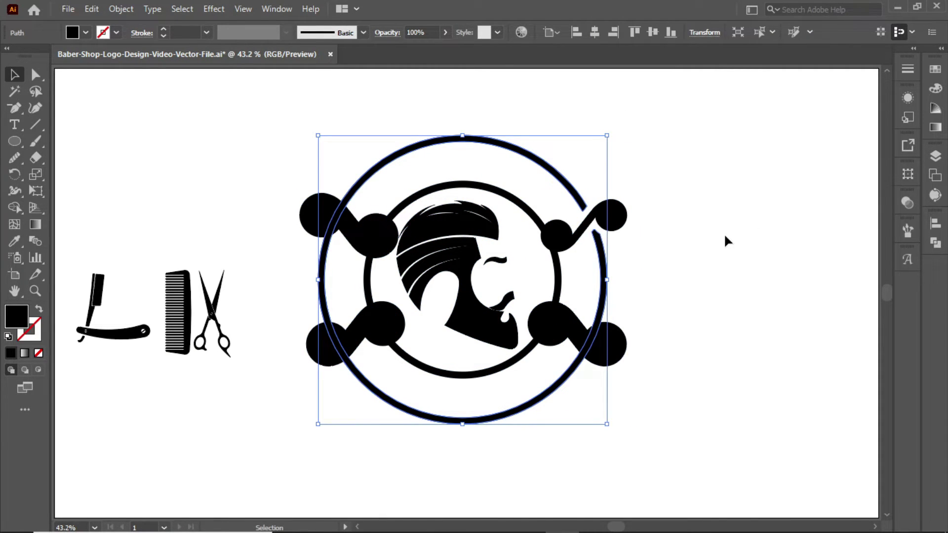
pyautogui.hotkey('ctrl', 'z')
pyautogui.click(907, 232)
pyautogui.click(799, 255)
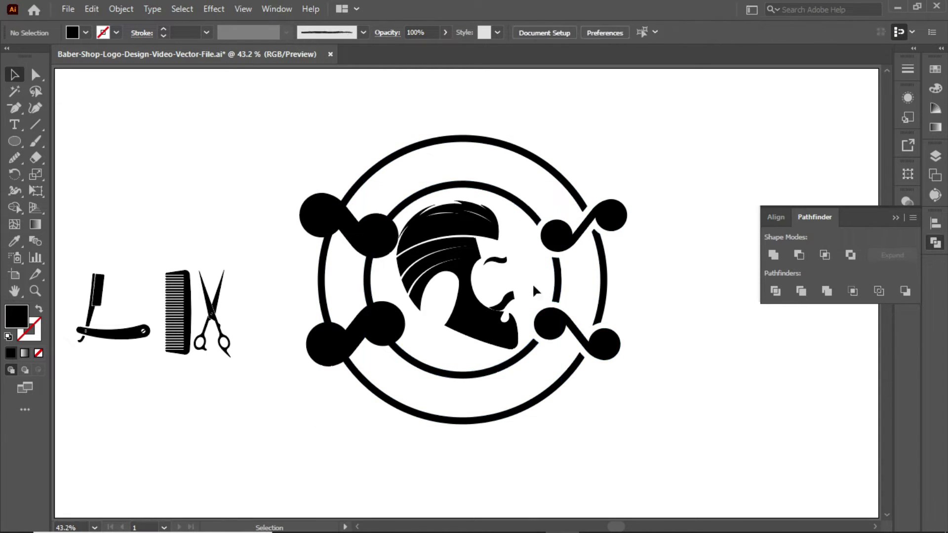
# - Select the top-left squiggle and restore the inner ring that vanished
pyautogui.click(626, 273)
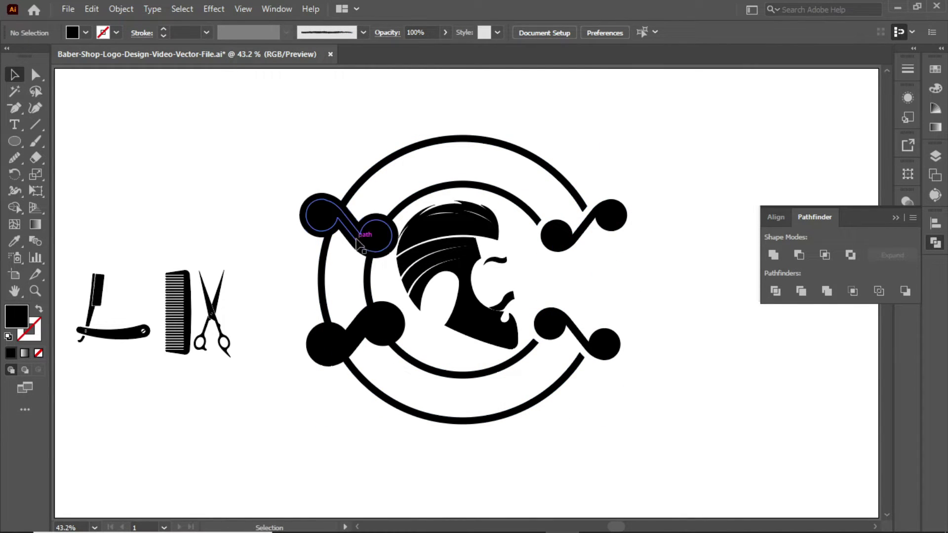
pyautogui.click(321, 214)
pyautogui.rightClick(348, 227)
pyautogui.click(365, 41)
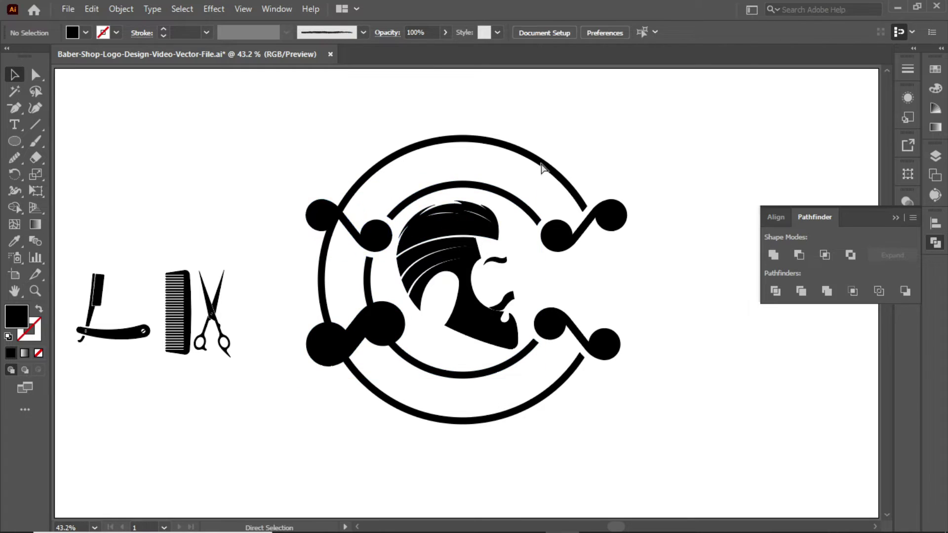
pyautogui.press('a')
pyautogui.click(371, 347)
pyautogui.press('v')
# - Ungroup the bottom-left squiggle's pieces and regroup the lower part of the logo
pyautogui.click(315, 326)
pyautogui.rightClick(370, 138)
pyautogui.click(402, 256)
pyautogui.rightClick(364, 99)
pyautogui.click(402, 163)
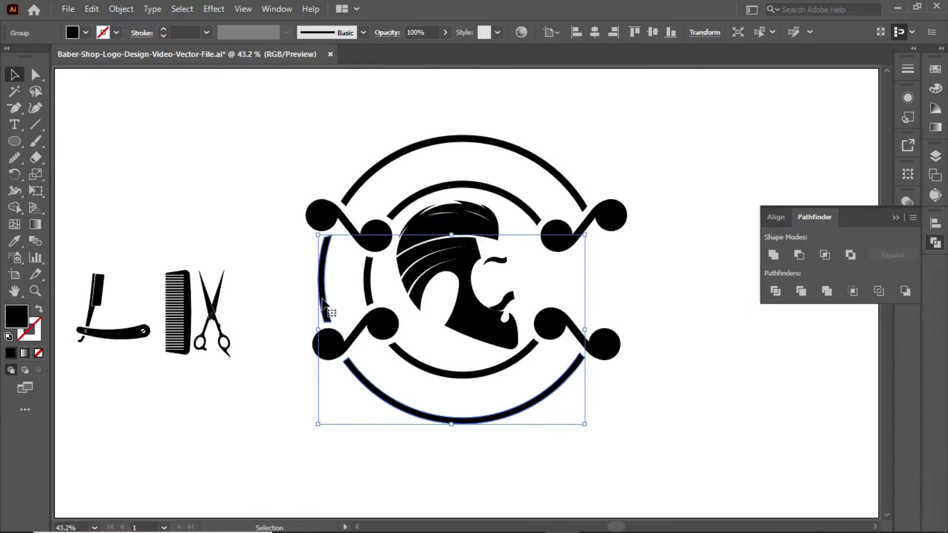
pyautogui.click(276, 375)
pyautogui.click(191, 325)
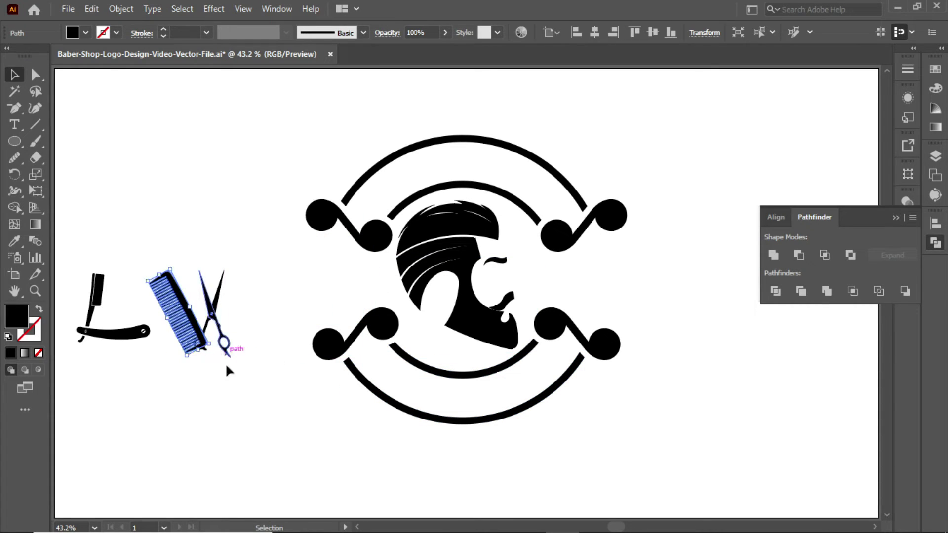
# - Rotate the scissors so they cross over the comb
pyautogui.moveTo(170, 317); pyautogui.dragTo(250, 370)
pyautogui.moveTo(280, 342); pyautogui.dragTo(310, 329)
pyautogui.click(264, 372)
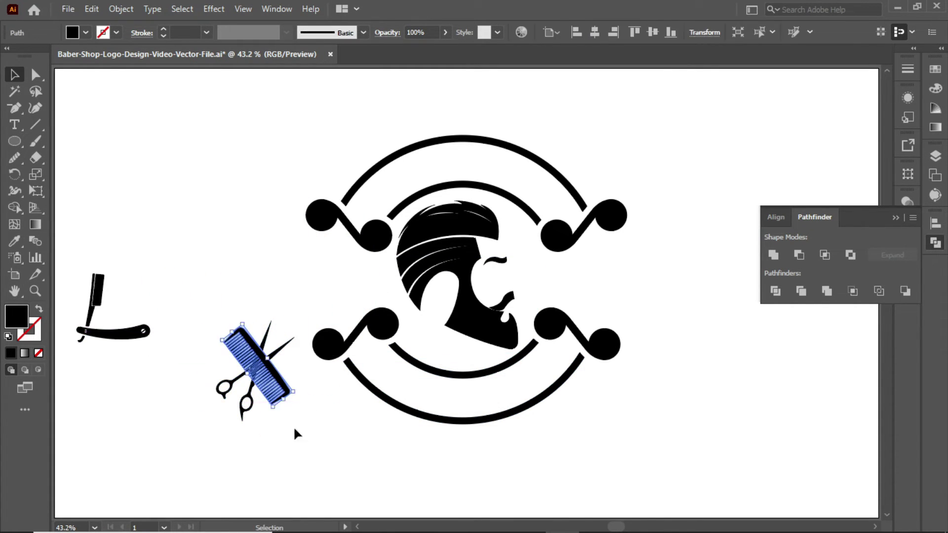
pyautogui.hotkey('ctrl', '=')
pyautogui.hotkey('ctrl', '=')
pyautogui.hotkey('ctrl', '=')
# - Give the comb a 4 px offset outline
pyautogui.click(121, 9)
pyautogui.click(361, 369)
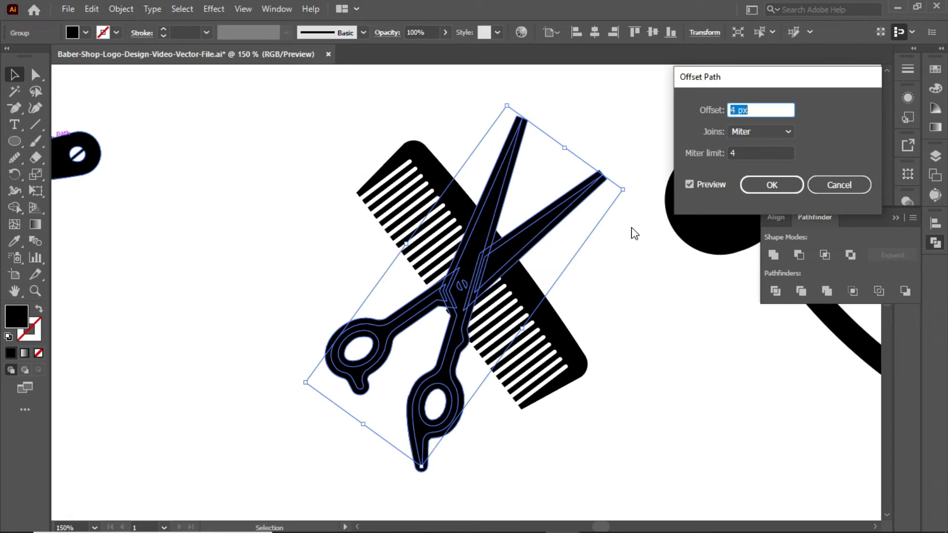
pyautogui.press('Return')
pyautogui.doubleClick(449, 311)
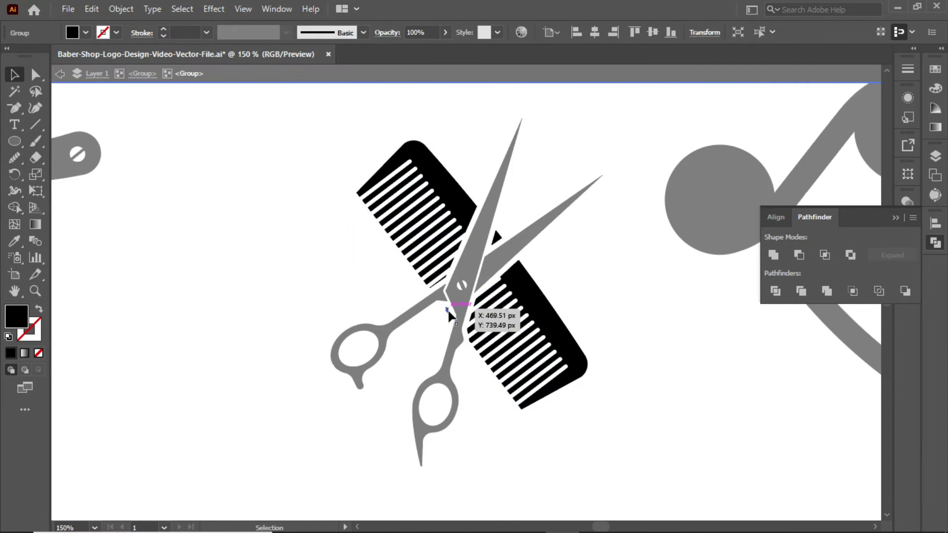
pyautogui.doubleClick(566, 256)
pyautogui.hotkey('ctrl', '-')
pyautogui.hotkey('ctrl', '-')
pyautogui.hotkey('ctrl', '-')
# - Move the comb and scissors onto the emblem's left gap and shrink them
pyautogui.moveTo(392, 306); pyautogui.dragTo(485, 229)
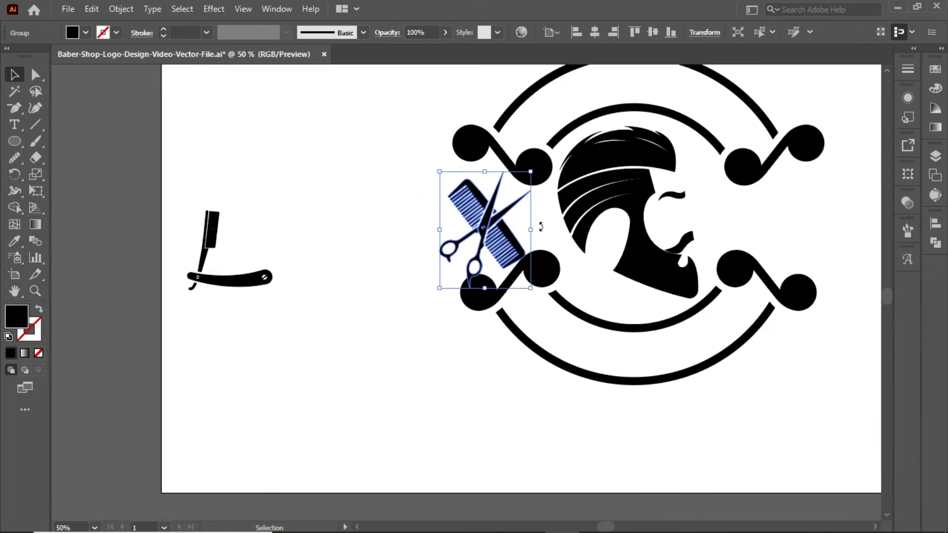
pyautogui.moveTo(439, 288); pyautogui.dragTo(461, 271)
pyautogui.hscroll(5, 419, 322)
pyautogui.scroll(1, 419, 321)
# - Reflect a copy of the pair to the right side and set the razor under the beard
pyautogui.rightClick(369, 250)
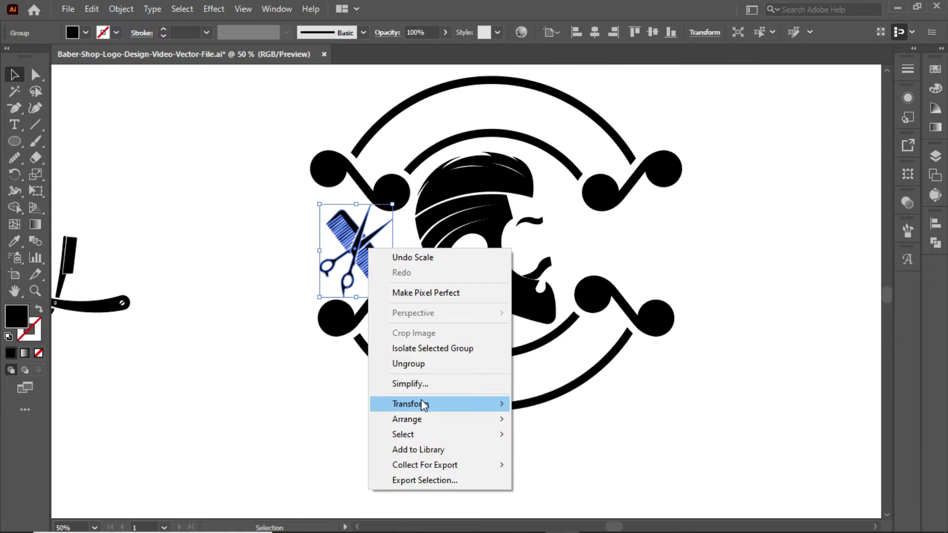
pyautogui.click(538, 450)
pyautogui.click(672, 338)
pyautogui.moveTo(375, 262); pyautogui.dragTo(657, 264)
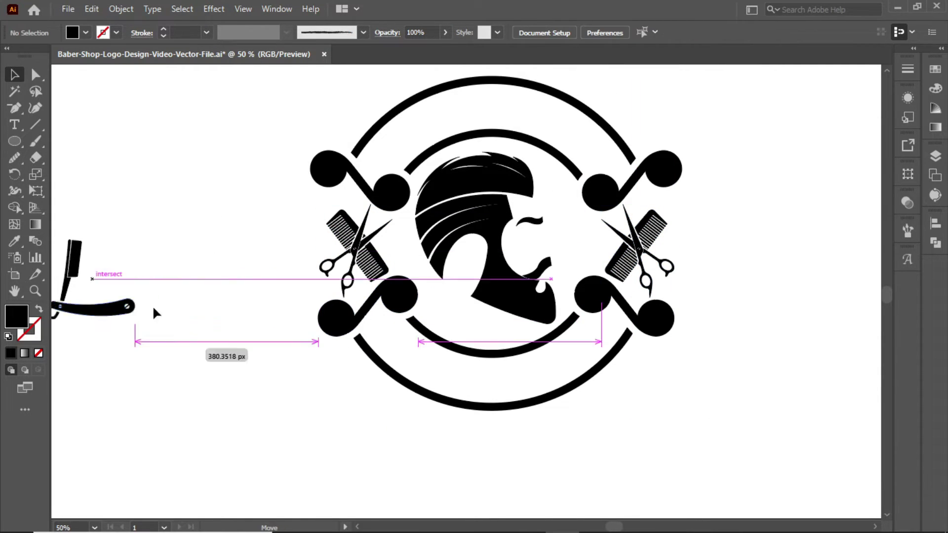
pyautogui.moveTo(154, 313)
pyautogui.mouseDown()
pyautogui.moveTo(533, 340)
pyautogui.moveTo(520, 342)
pyautogui.mouseUp()
pyautogui.click(533, 374)
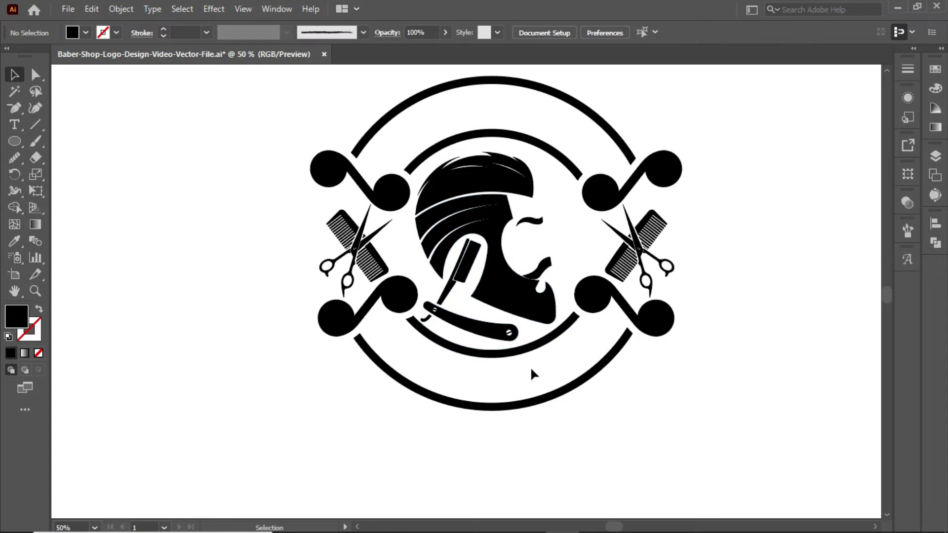
# - Draw a stroked guide circle centred on the face
pyautogui.press('l')
pyautogui.moveTo(495, 249); pyautogui.dragTo(358, 109)
pyautogui.hotkey('shift', 'x')
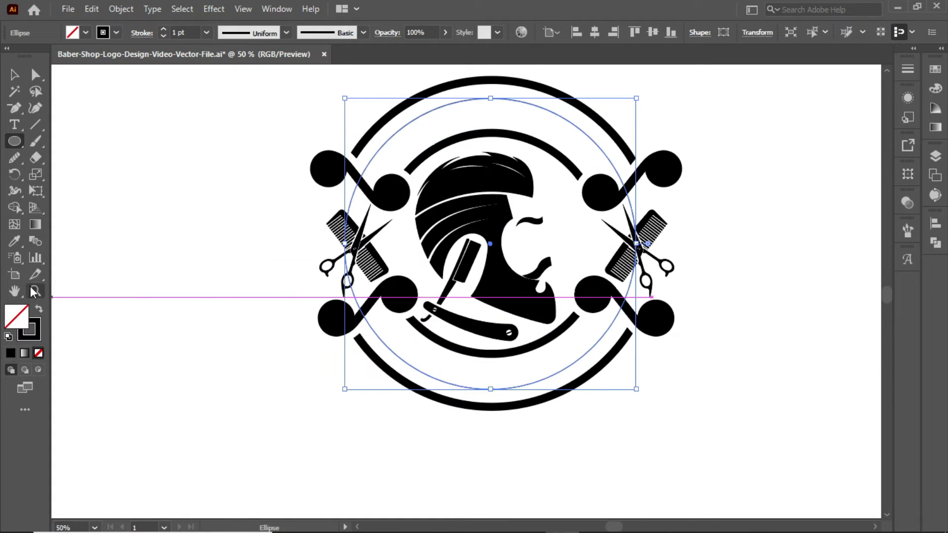
pyautogui.press('v')
pyautogui.moveTo(635, 250); pyautogui.dragTo(633, 244)
pyautogui.moveTo(485, 103); pyautogui.dragTo(485, 107)
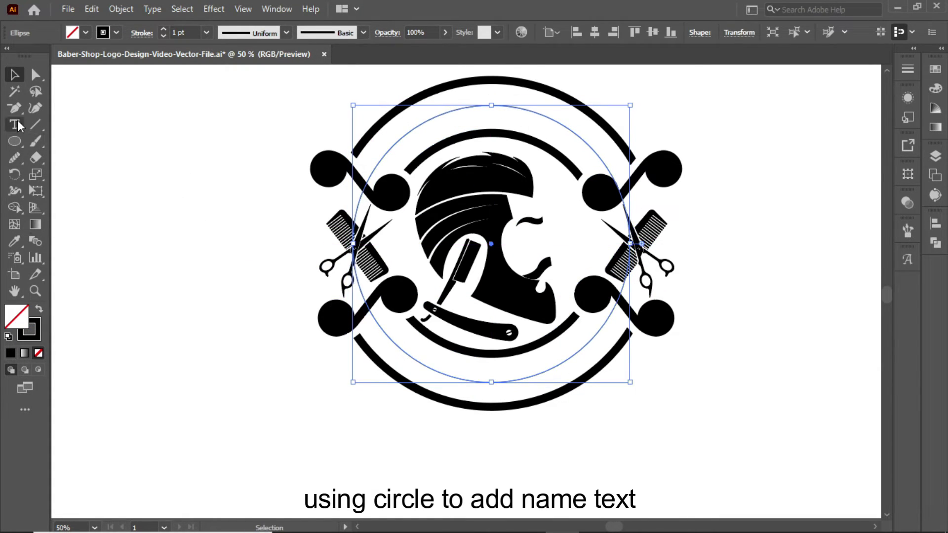
# - Set MEN'S STYLE along the circle's top in the Brothers font, enlarged
pyautogui.click(15, 124)
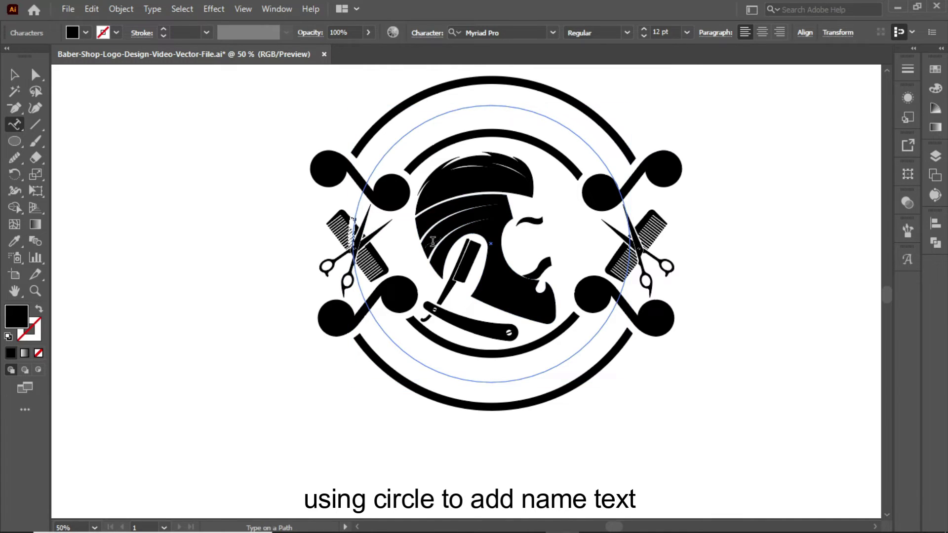
pyautogui.click(493, 33)
pyautogui.write('bro')
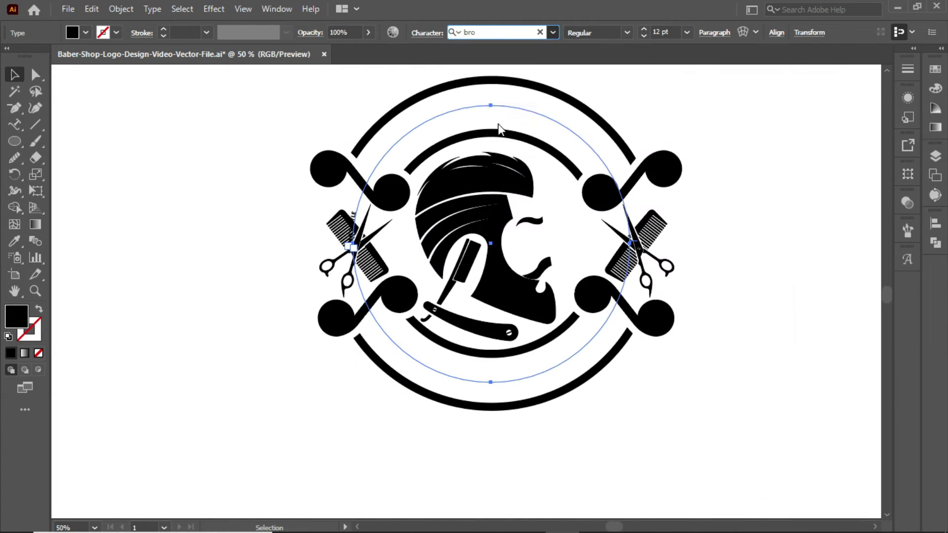
pyautogui.click(643, 31)
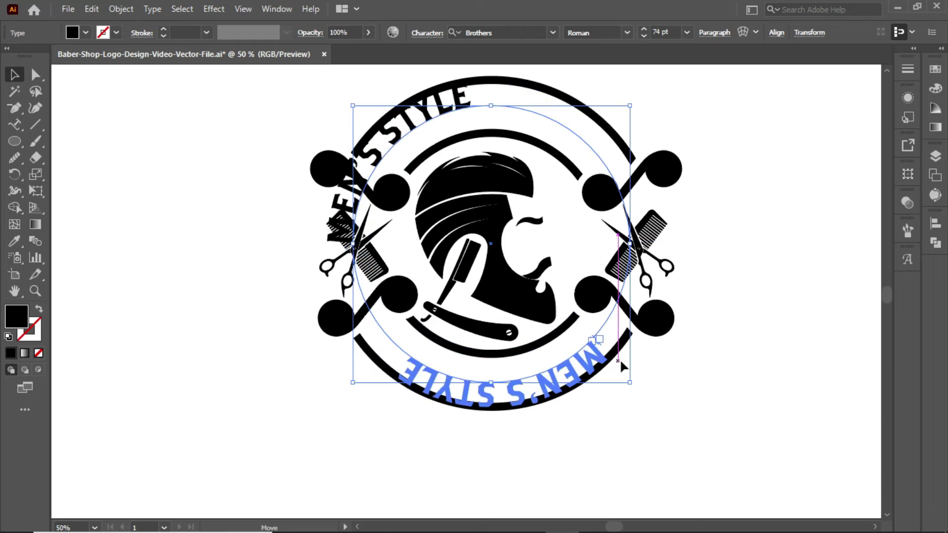
pyautogui.click(152, 9)
pyautogui.click(462, 307)
pyautogui.click(643, 28)
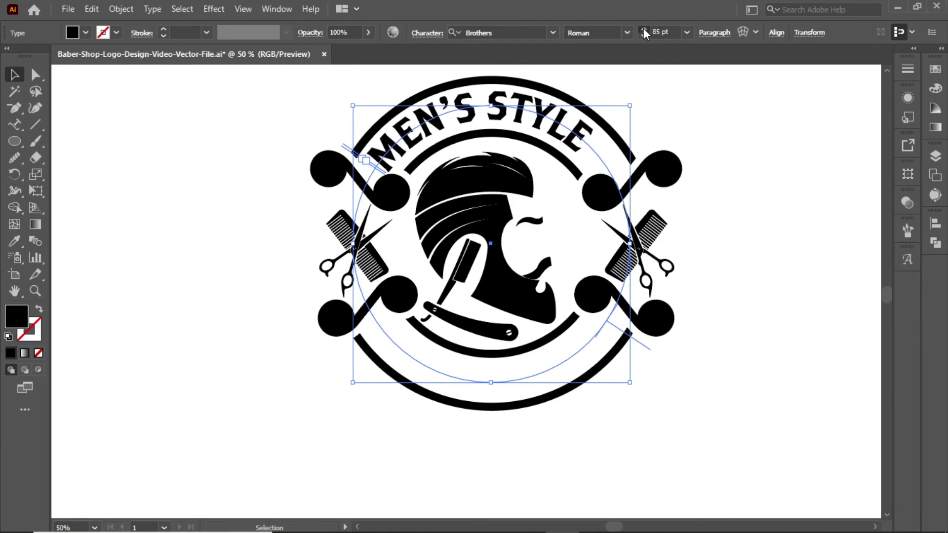
pyautogui.click(685, 353)
# - Add HAIRCUTS & SHAVES along the circle's bottom, centred on the path and slightly smaller
pyautogui.click(593, 336)
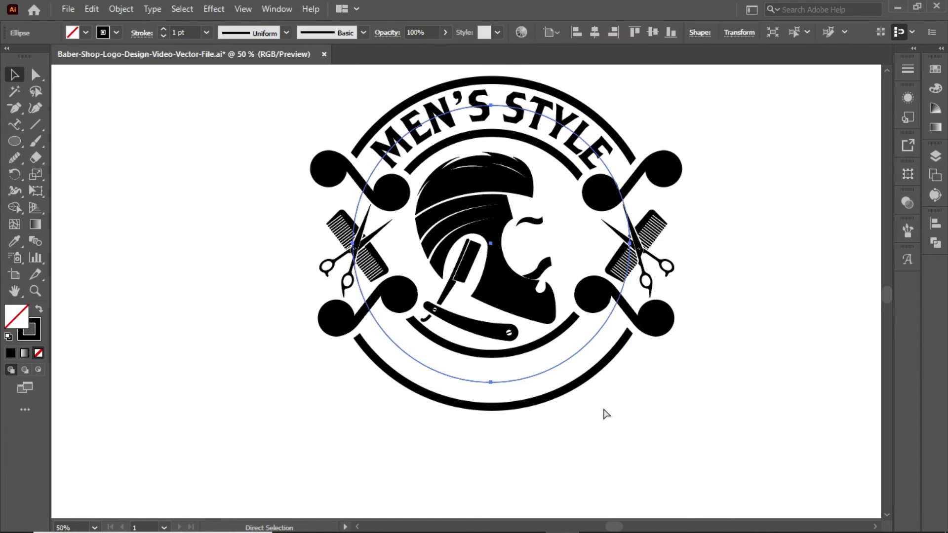
pyautogui.moveTo(15, 124); pyautogui.dragTo(74, 159)
pyautogui.click(353, 242)
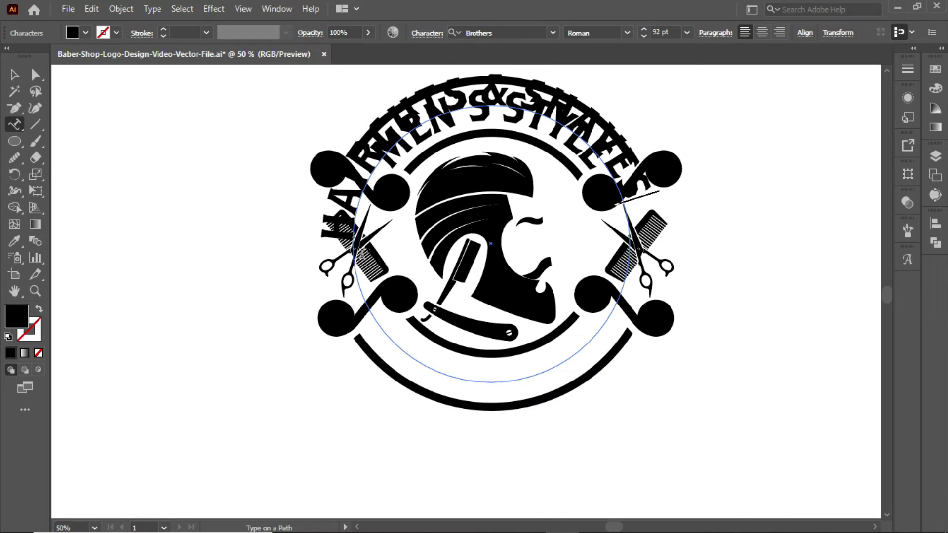
pyautogui.click(152, 9)
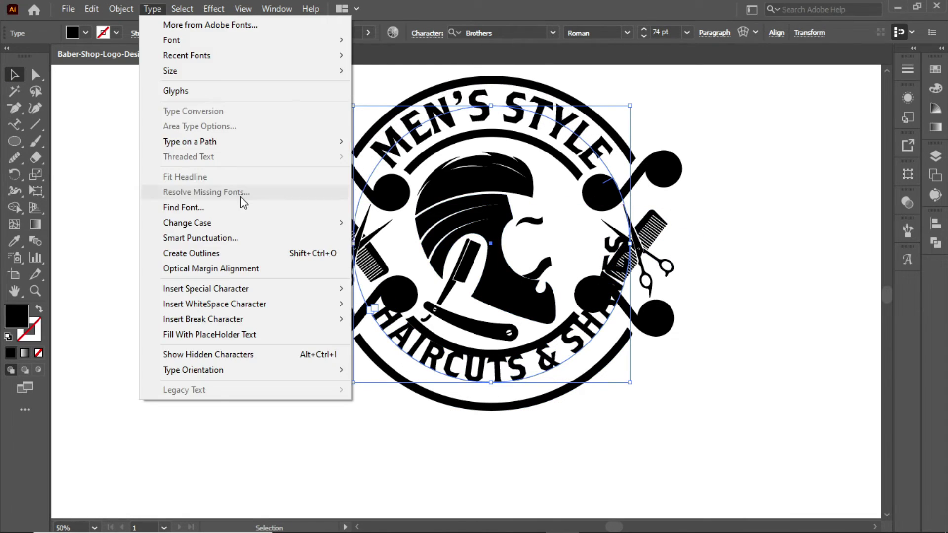
pyautogui.click(465, 241)
pyautogui.click(455, 287)
pyautogui.click(467, 294)
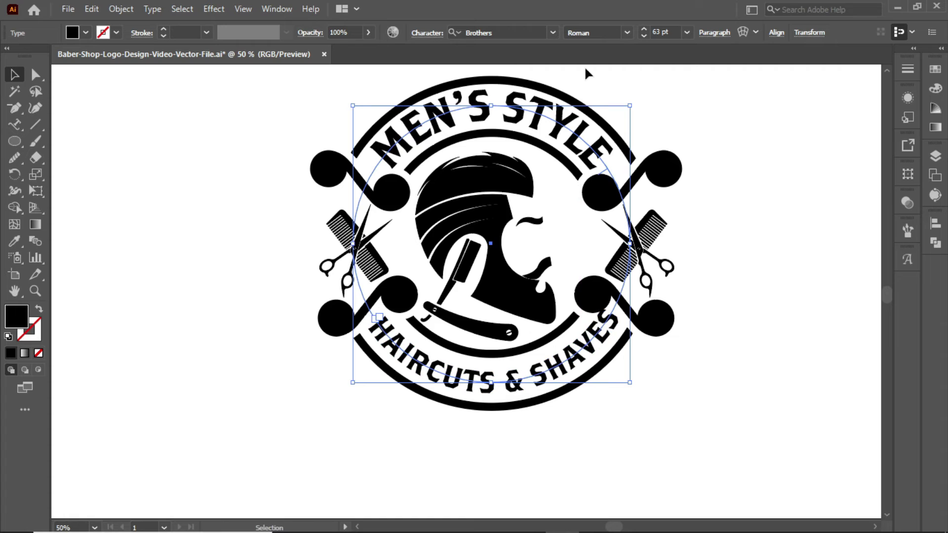
pyautogui.click(644, 36)
pyautogui.click(737, 216)
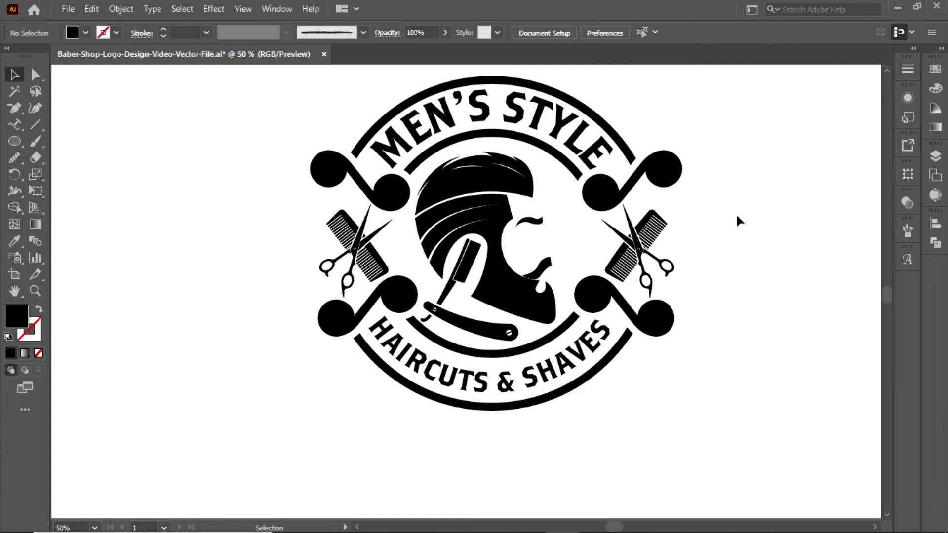
# - Select all the badge artwork and group it, then fit the artboard in view
pyautogui.click(577, 138)
pyautogui.click(341, 222)
pyautogui.click(390, 195)
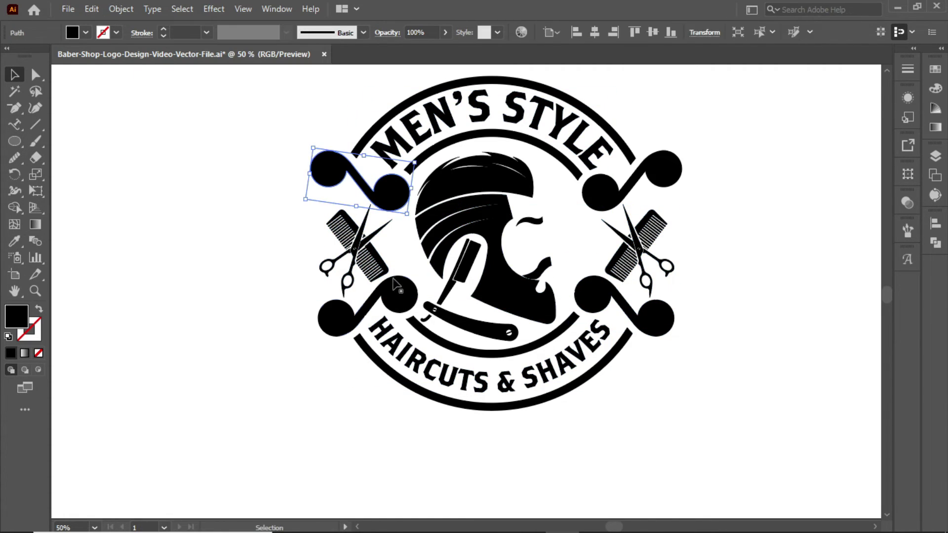
pyautogui.click(121, 9)
pyautogui.hotkey('ctrl', 'a')
pyautogui.click(121, 9)
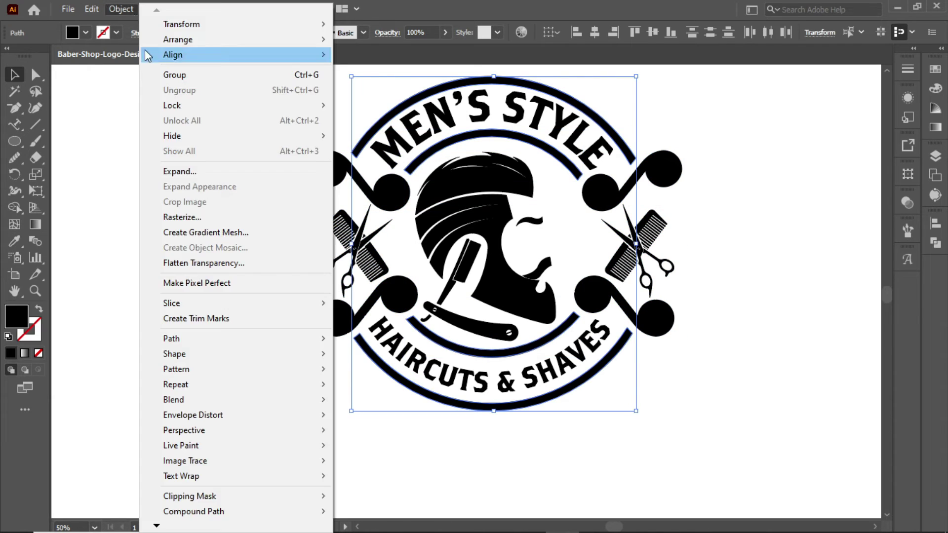
pyautogui.click(183, 75)
pyautogui.hotkey('ctrl', '0')
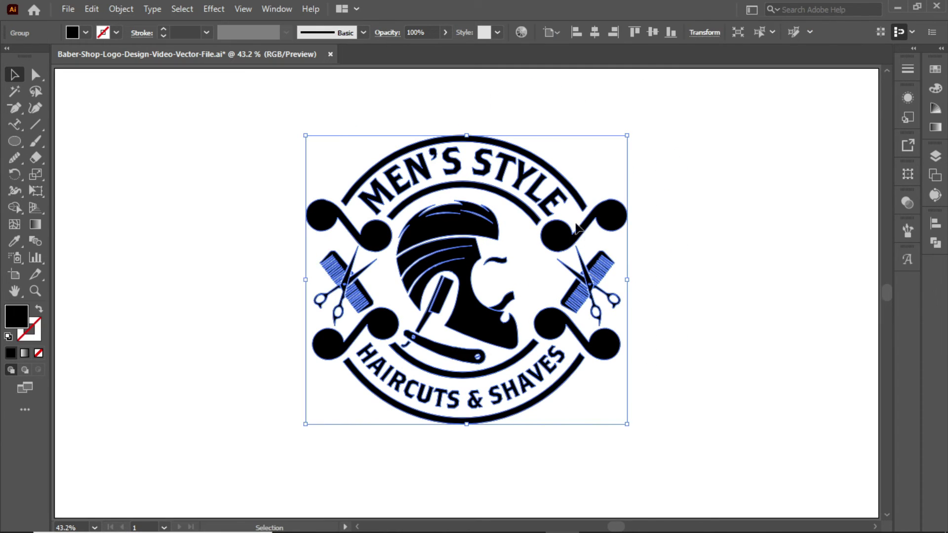
pyautogui.click(676, 152)
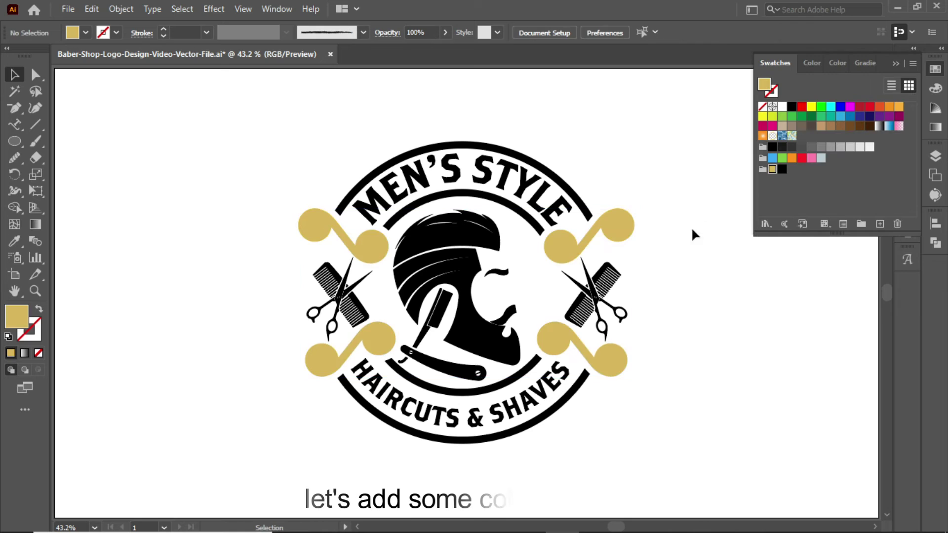
# - Use the Direct Selection tool to select an anchor on the ring arc for gold colouring
pyautogui.click(35, 74)
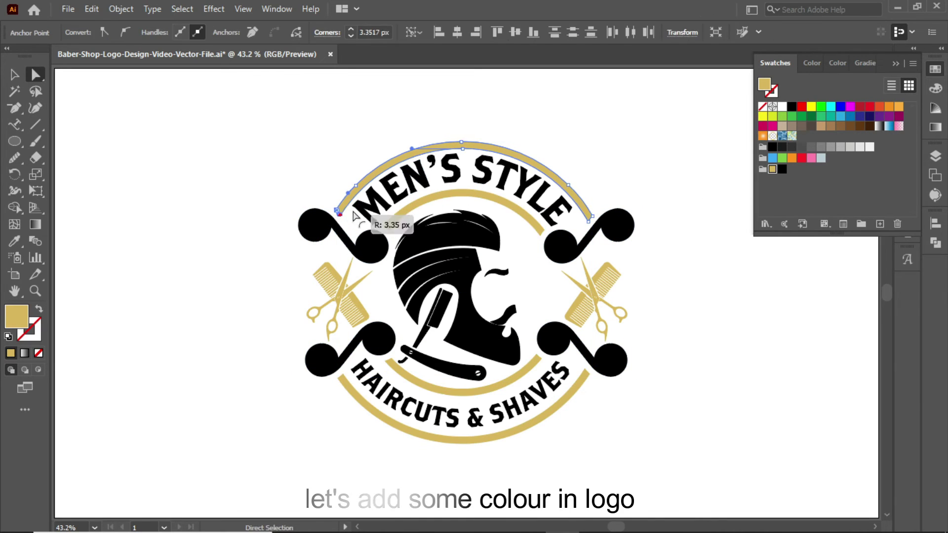
pyautogui.scroll(5, 515, 277)
pyautogui.click(446, 241)
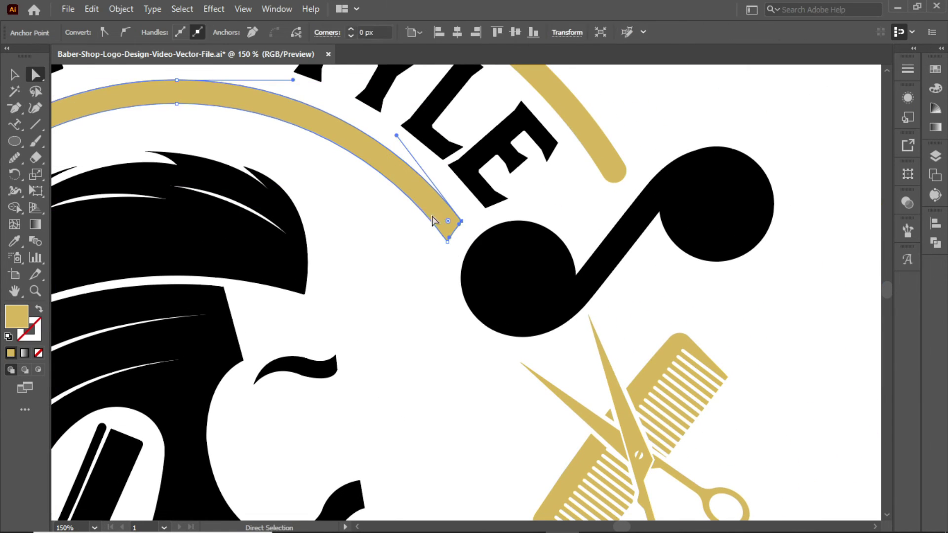